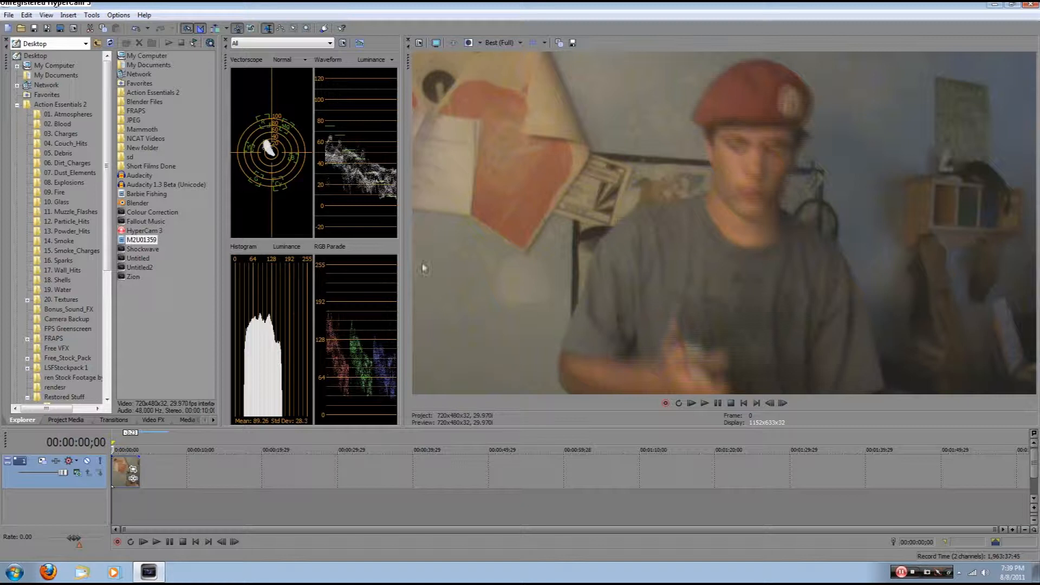
# Step: Browse to the 11. Muzzle_Flashes folder inside Action Essentials 2 and bring the footage to the gunshot frame at 00:00:01;22
pyautogui.doubleClick(154, 93)
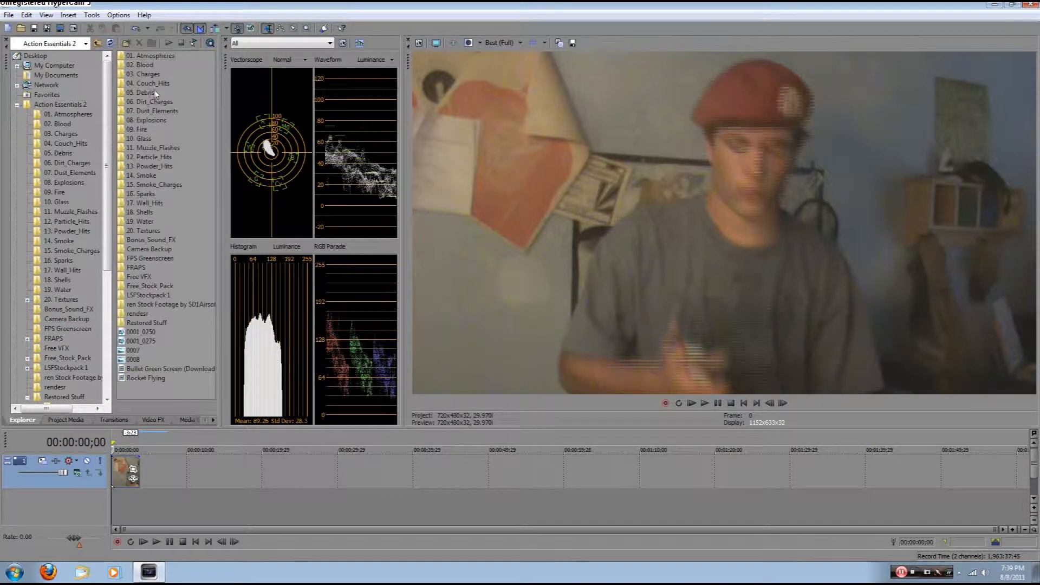
pyautogui.doubleClick(154, 146)
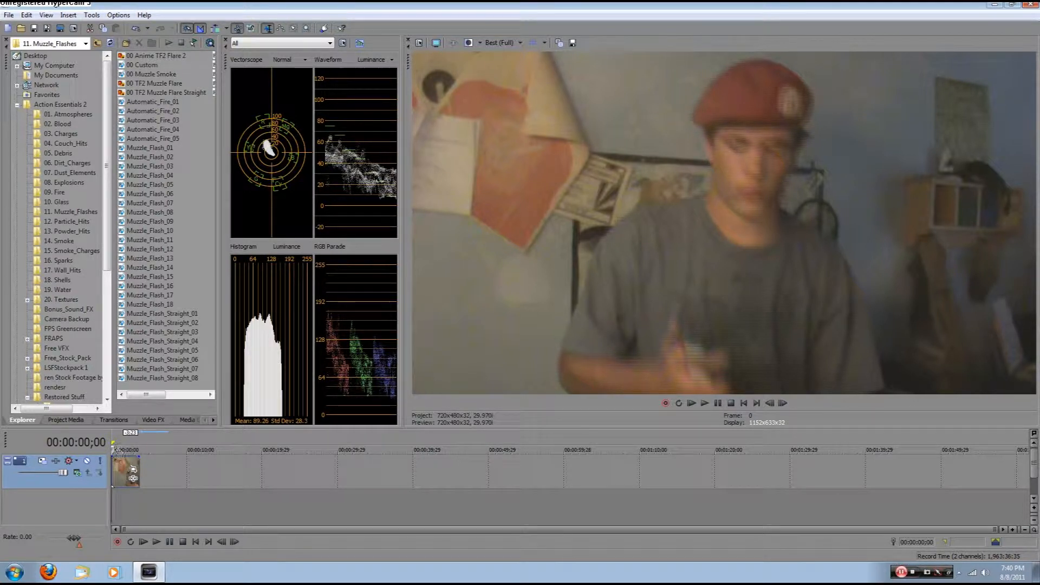
pyautogui.press('space')
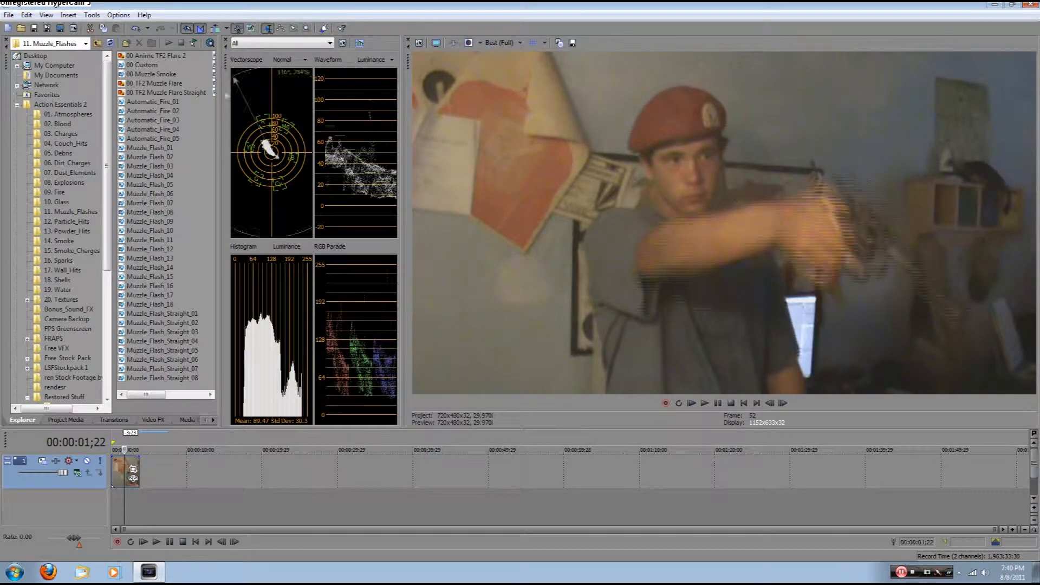
# Step: Insert a video track above the footage and place 00 Anime TF2 Flare 2 on it at 00:00:01;22
pyautogui.rightClick(179, 474)
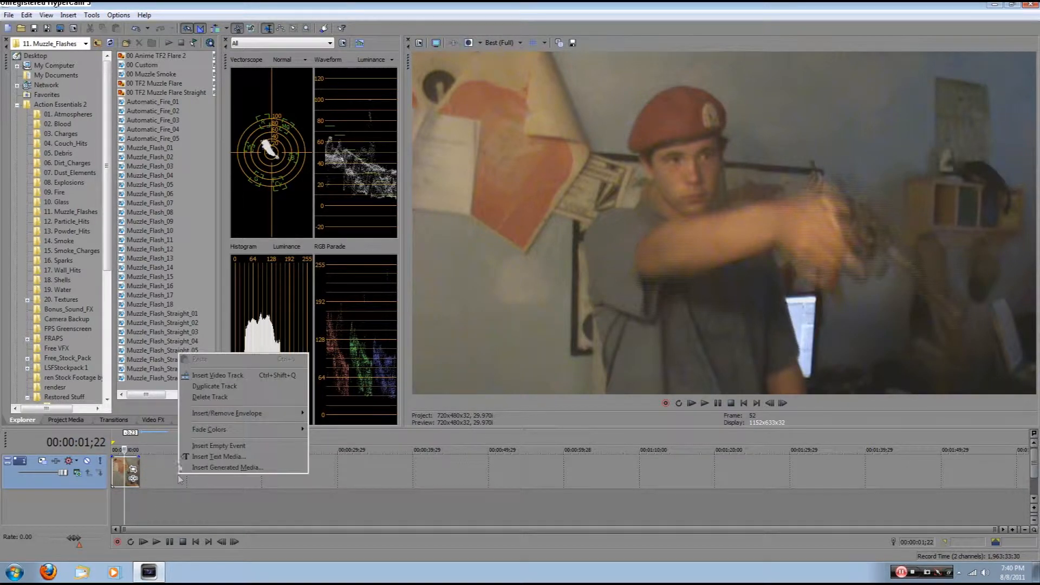
pyautogui.click(233, 383)
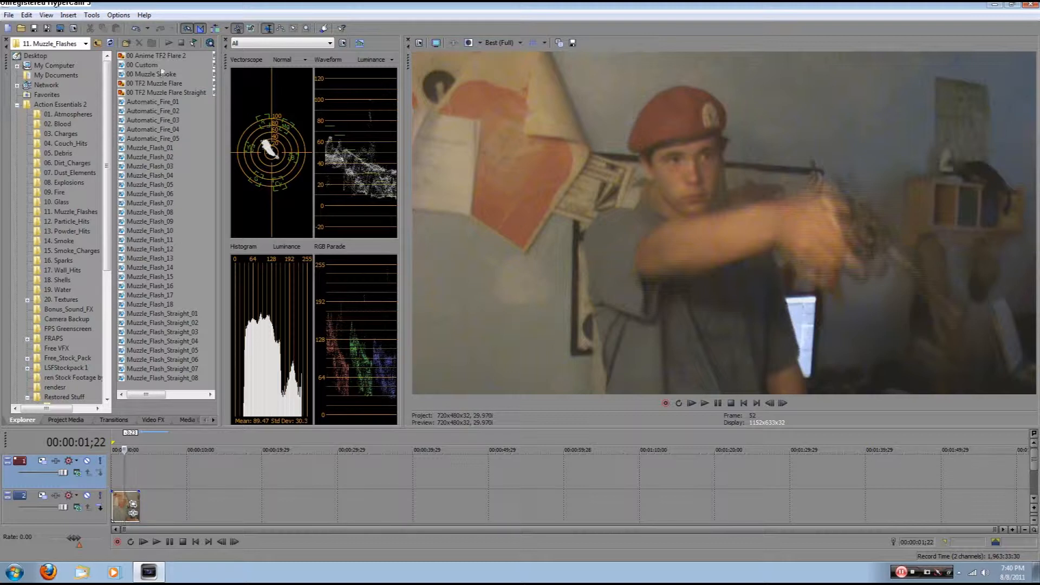
pyautogui.moveTo(152, 57); pyautogui.dragTo(146, 475)
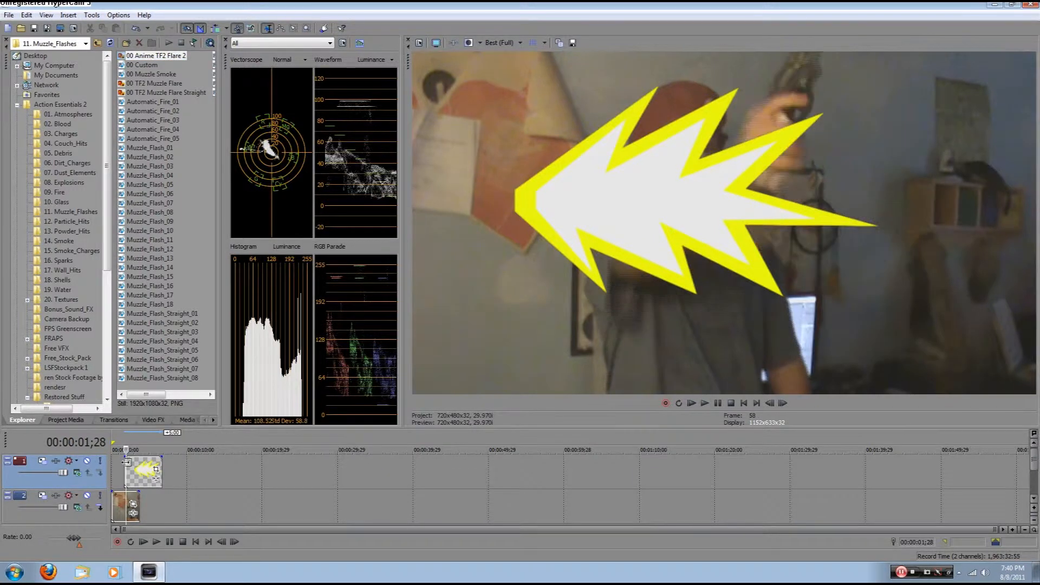
# Step: Trim the flare event to a single frame at 00:00:01;22 and check the neighbouring frames
pyautogui.scroll(8, 138, 472)
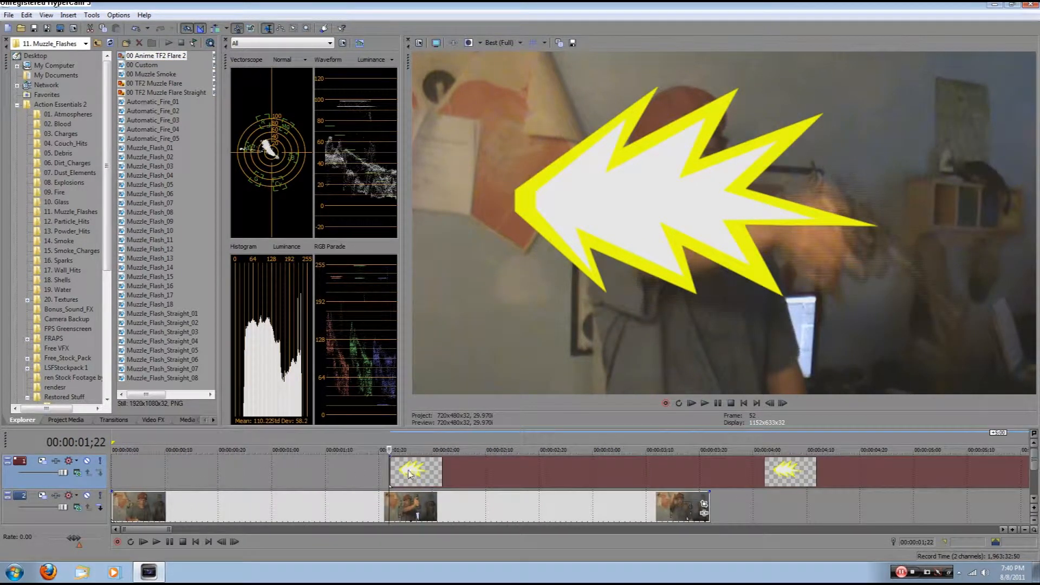
pyautogui.moveTo(920, 470); pyautogui.dragTo(328, 487)
pyautogui.press('Right')
pyautogui.press('Right')
pyautogui.press('Left')
pyautogui.press('Left')
pyautogui.scroll(-2, 309, 473)
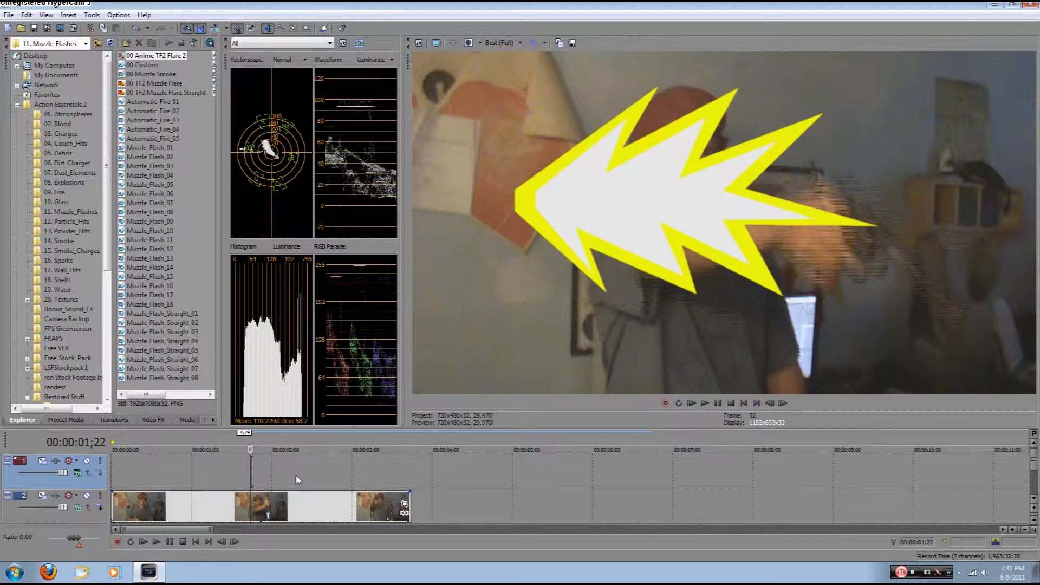
# Step: Use Track Motion on the flare track to rotate it to an orientation angle of about 39.7
pyautogui.rightClick(251, 469)
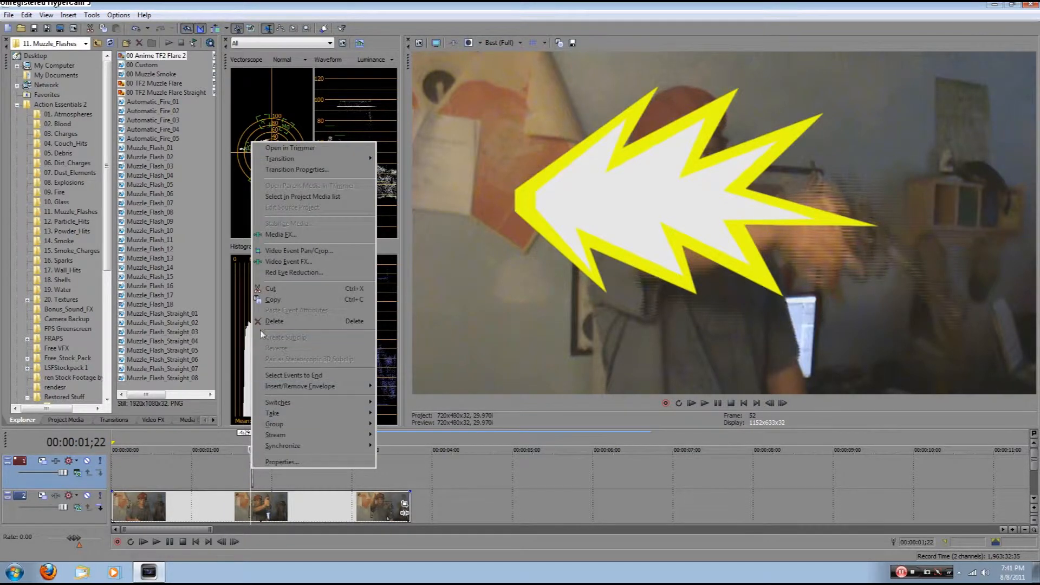
pyautogui.click(55, 461)
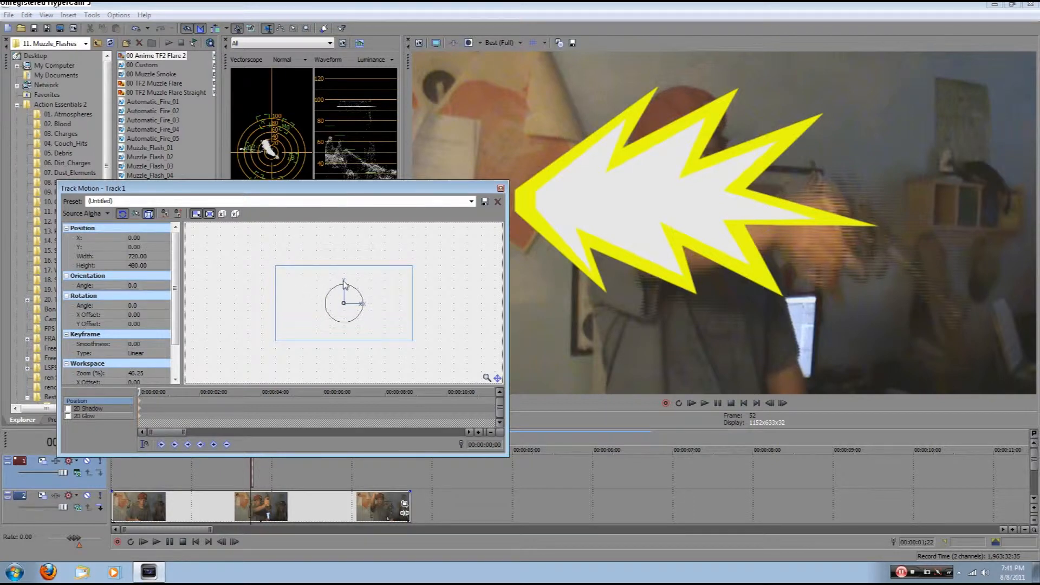
pyautogui.moveTo(343, 286); pyautogui.dragTo(357, 286)
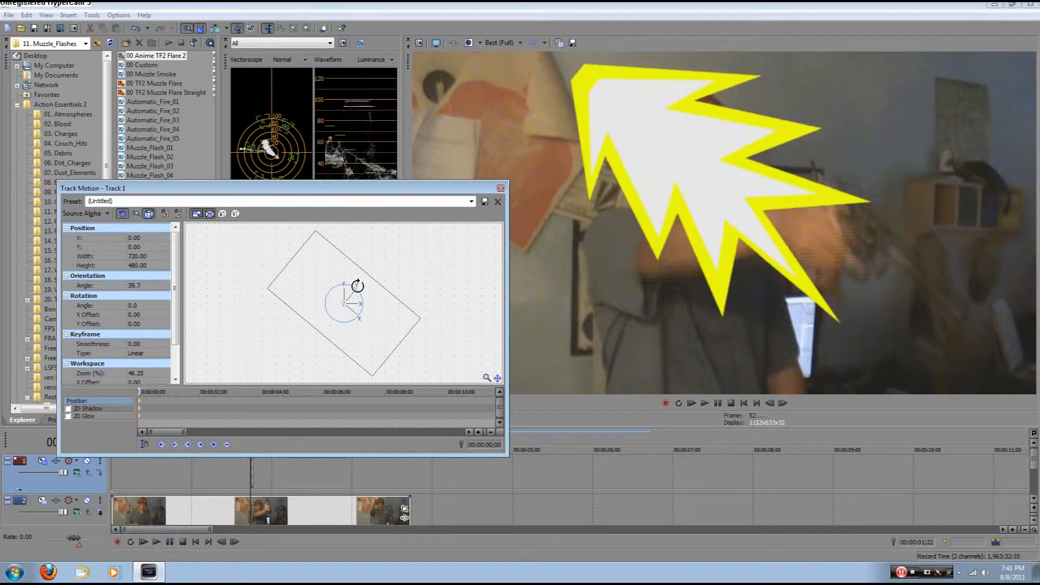
pyautogui.scroll(-2, 293, 282)
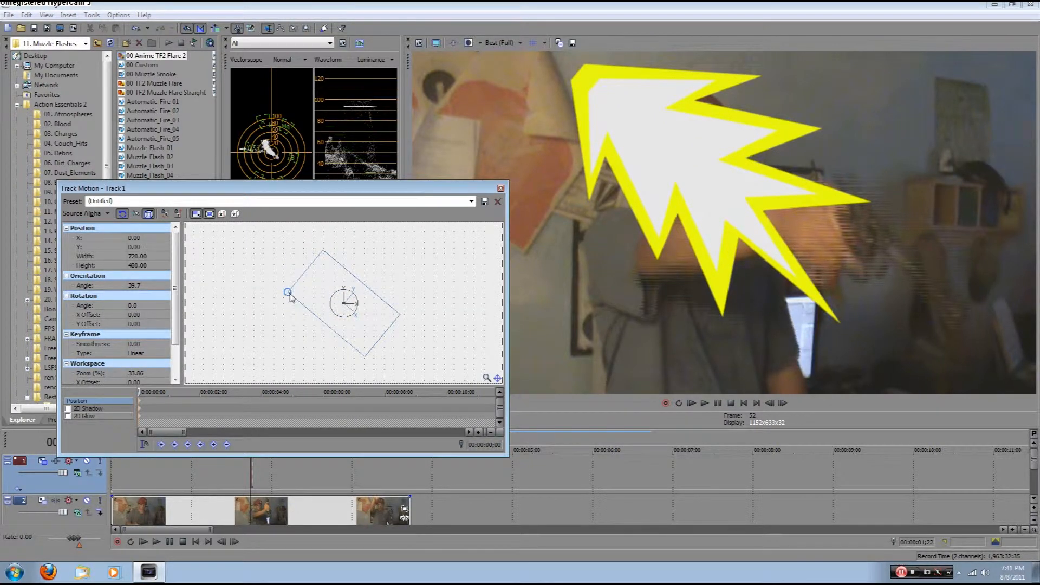
# Step: Shrink the flare track to about 319 × 213 and move it to about X 350, Y -226, in line with the gun
pyautogui.moveTo(287, 293); pyautogui.dragTo(379, 324)
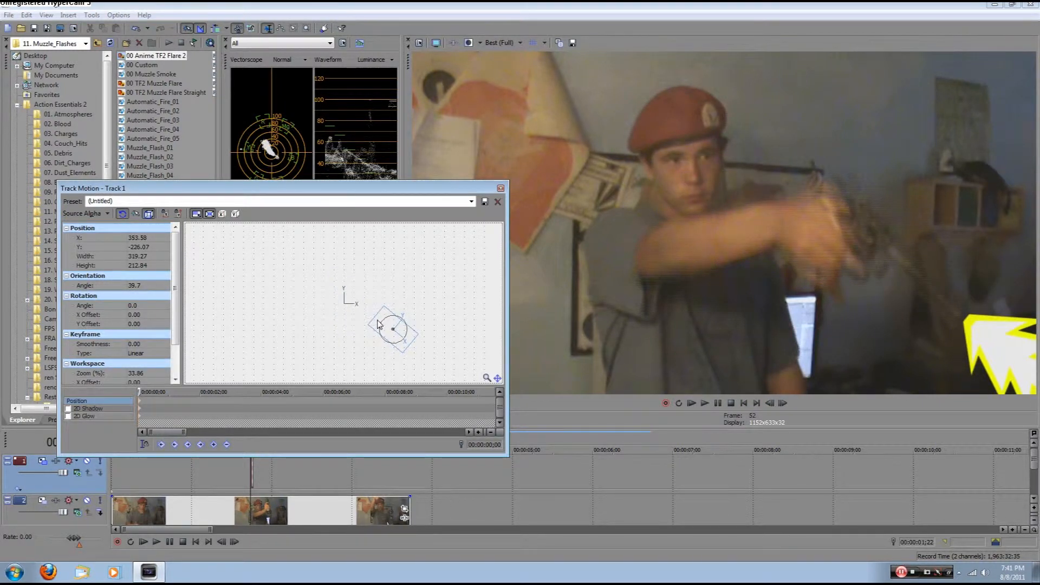
pyautogui.moveTo(378, 324); pyautogui.dragTo(378, 323)
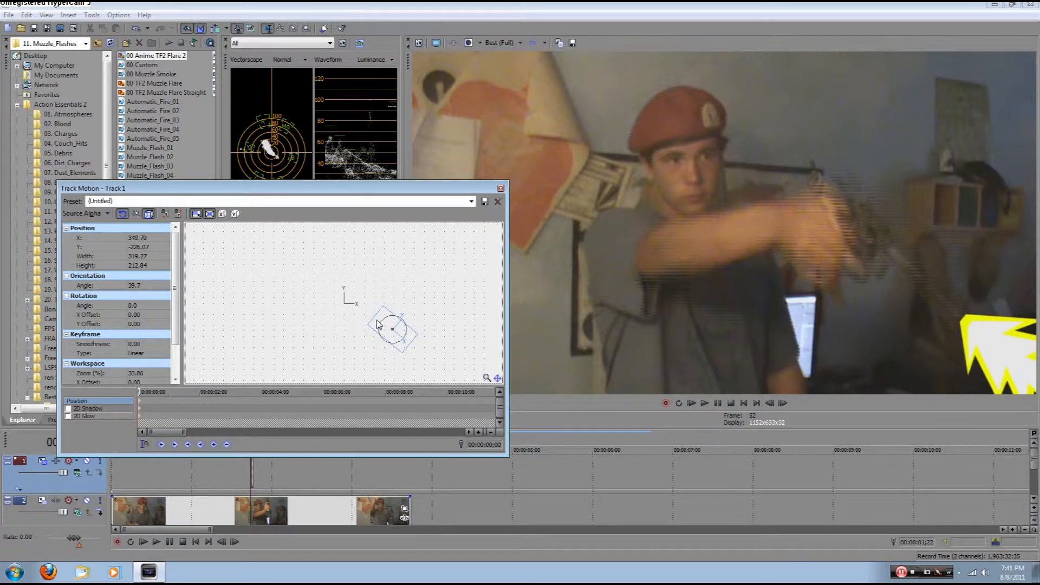
pyautogui.click(502, 188)
pyautogui.press('Left')
pyautogui.press('Right')
pyautogui.press('Left')
pyautogui.press('Right')
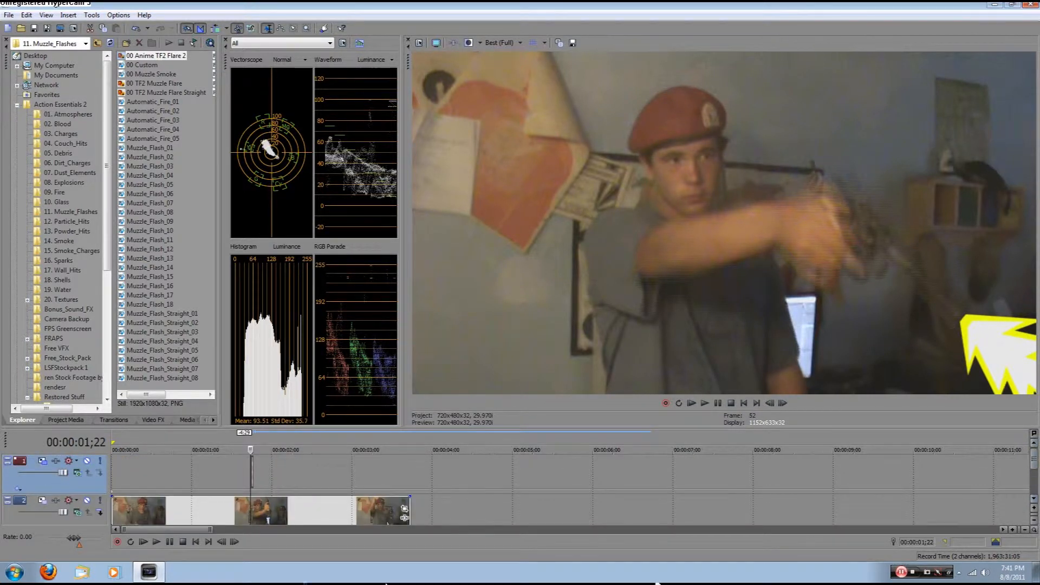
pyautogui.click(252, 512)
pyautogui.scroll(2, 251, 511)
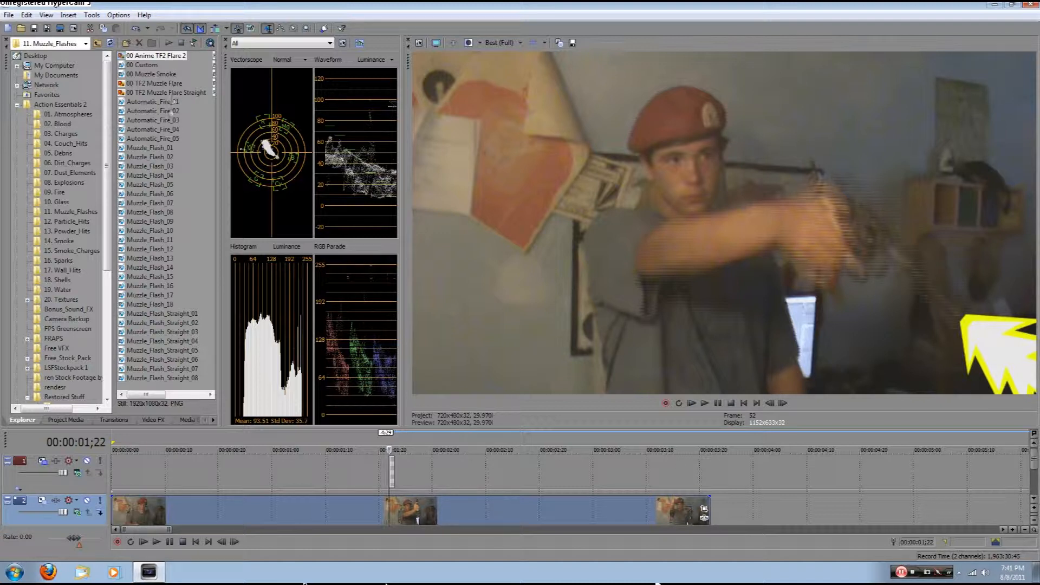
pyautogui.click(149, 185)
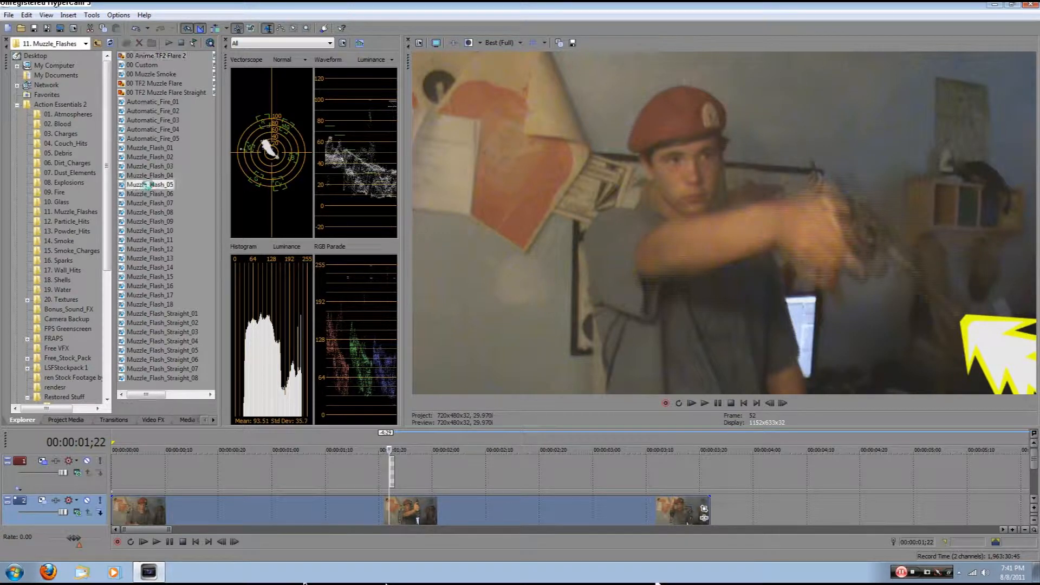
pyautogui.click(150, 74)
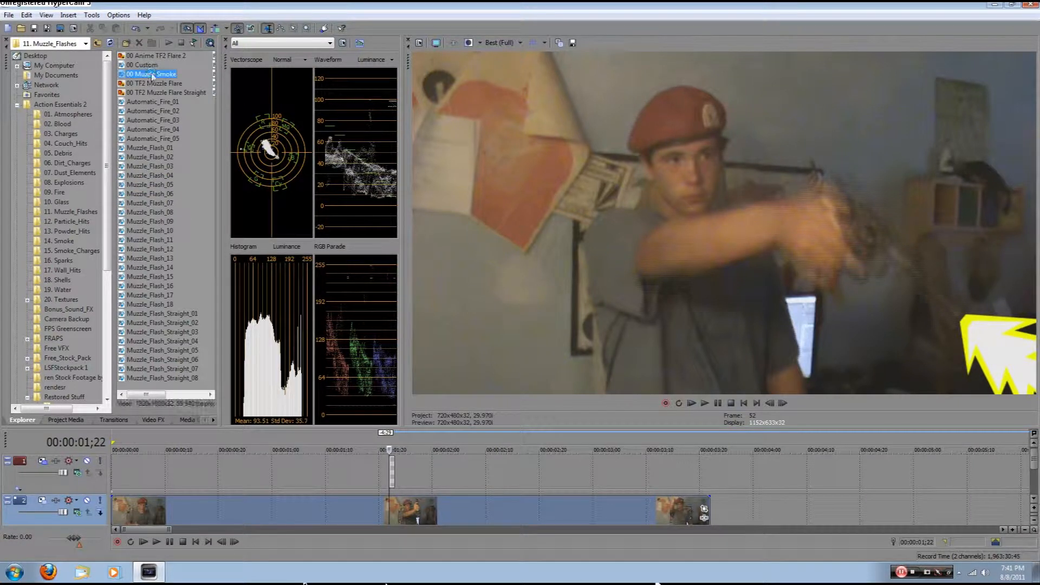
pyautogui.click(151, 56)
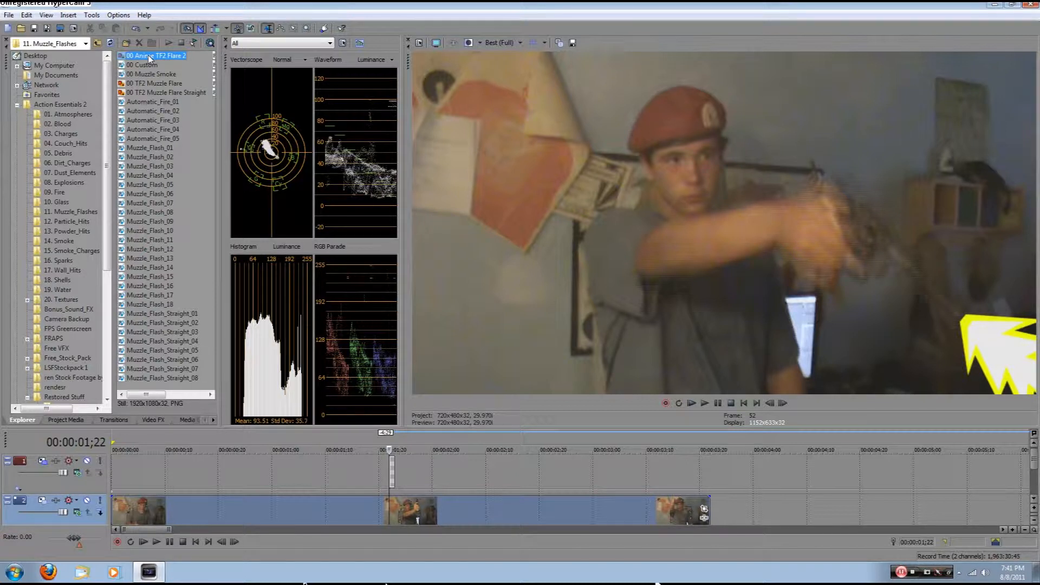
pyautogui.click(390, 474)
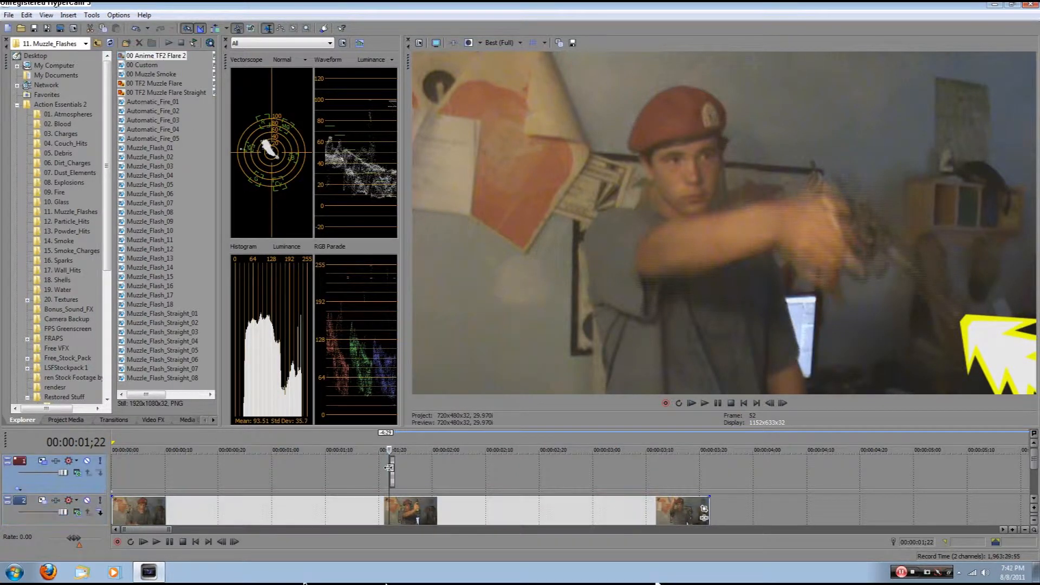
pyautogui.scroll(2, 391, 477)
pyautogui.scroll(-3, 389, 472)
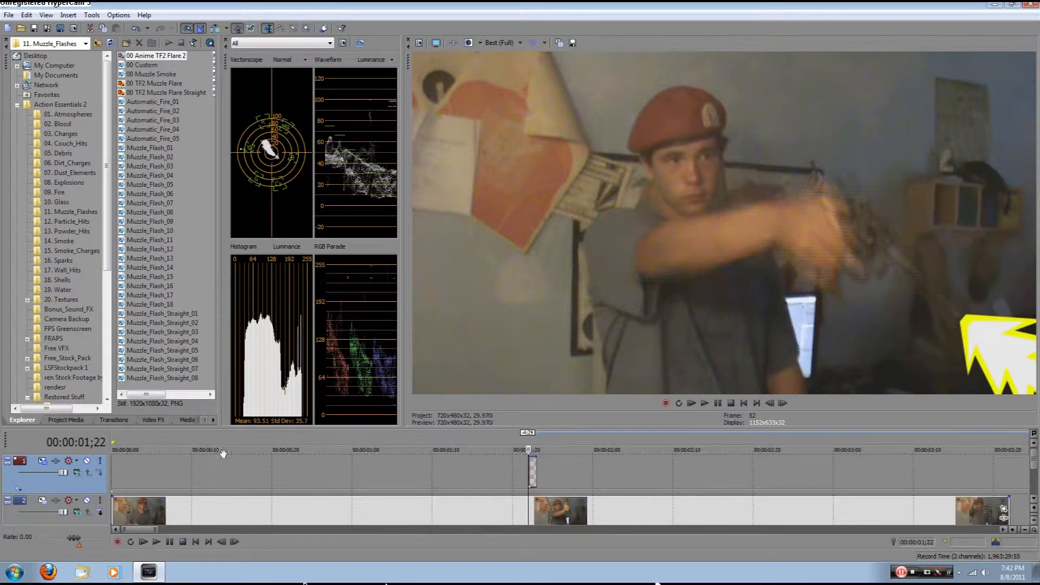
pyautogui.scroll(-3, 601, 471)
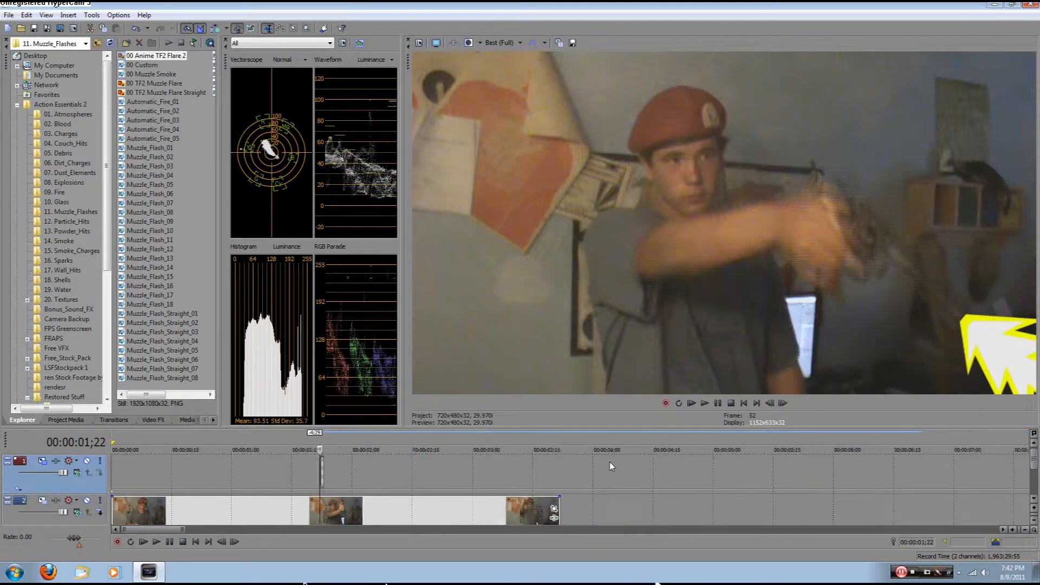
# Step: Insert a video track between the flare and the footage, and split the footage to isolate the single frame at 00:00:01;22
pyautogui.rightClick(604, 513)
pyautogui.click(643, 415)
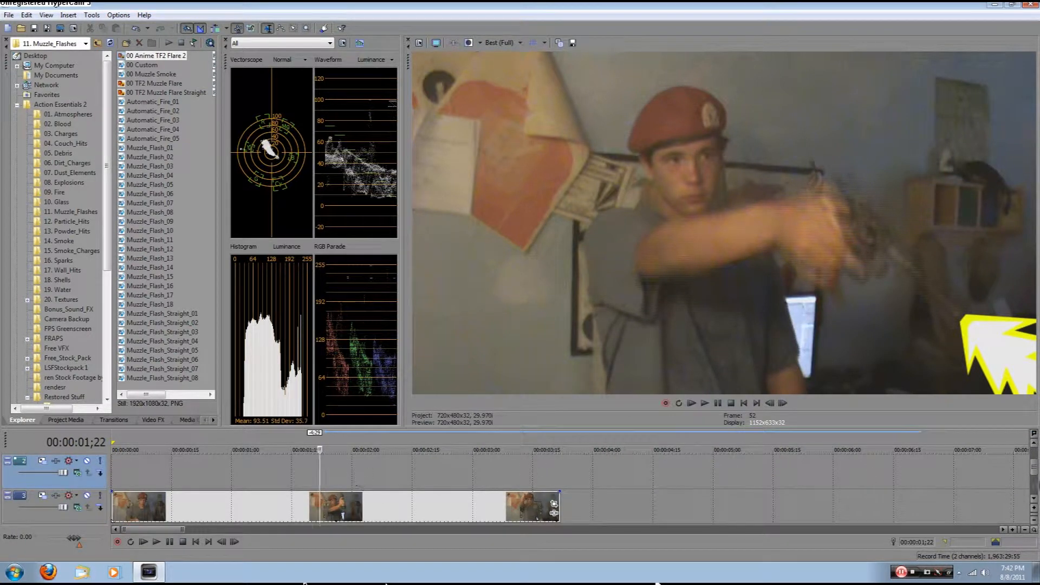
pyautogui.click(322, 512)
pyautogui.press('s')
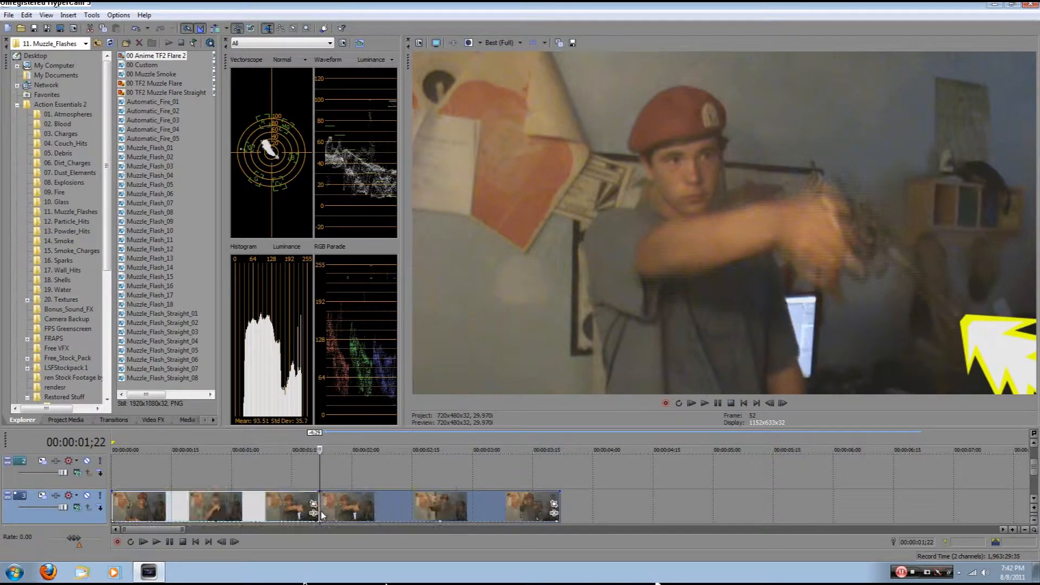
pyautogui.click(321, 514)
pyautogui.scroll(3, 322, 514)
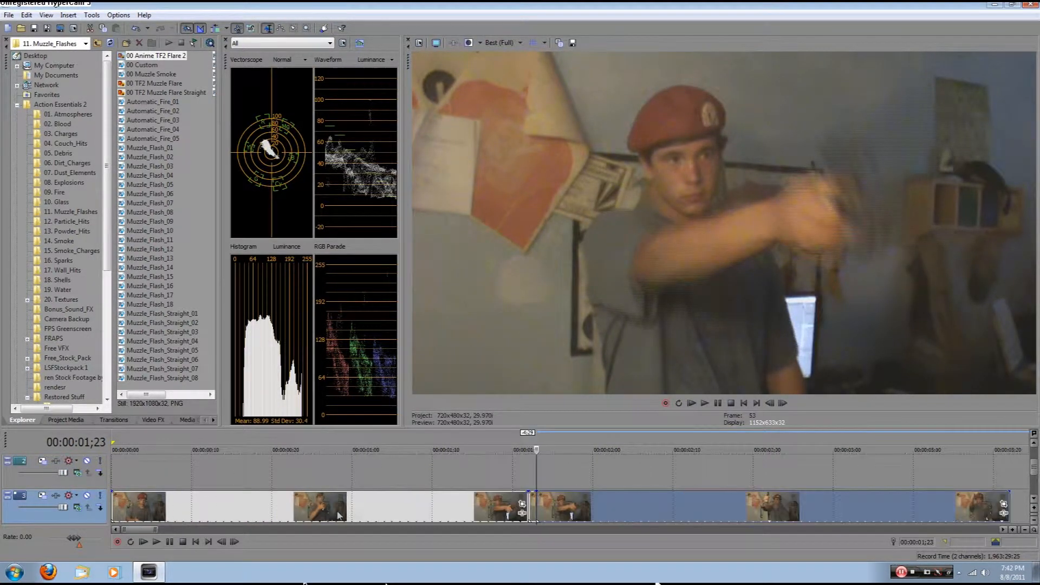
pyautogui.click(524, 504)
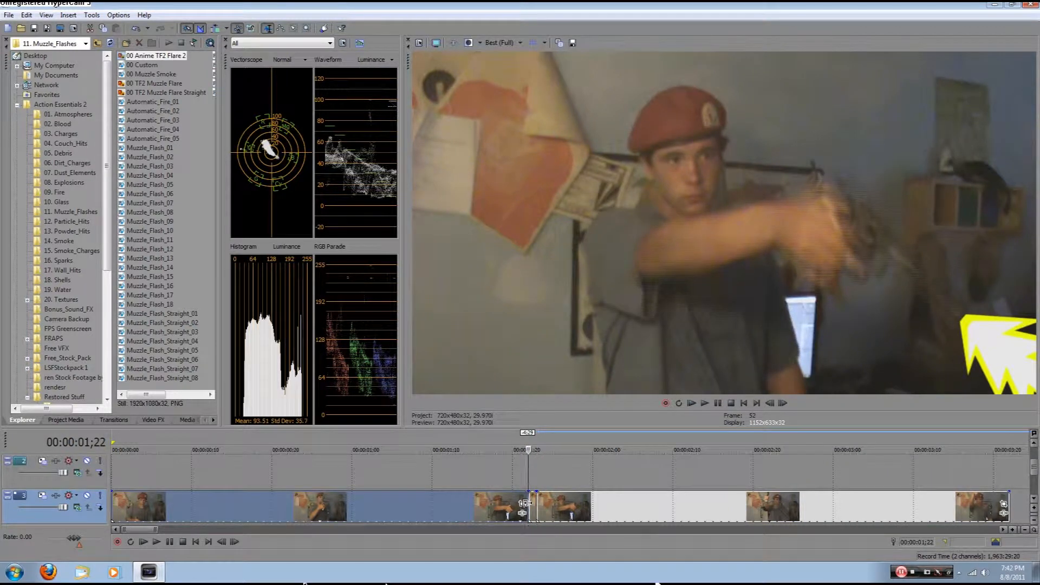
pyautogui.click(533, 504)
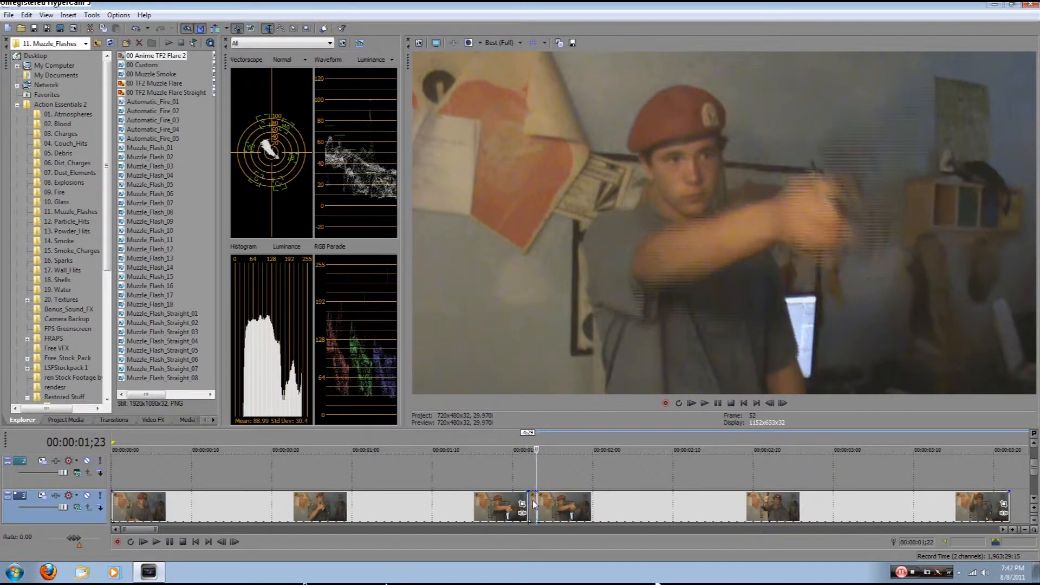
# Step: Copy the isolated one-frame footage piece onto the empty middle track at 00:00:01;22 and compare it with the adjacent frames
pyautogui.rightClick(533, 498)
pyautogui.click(580, 330)
pyautogui.click(528, 472)
pyautogui.rightClick(535, 472)
pyautogui.click(557, 358)
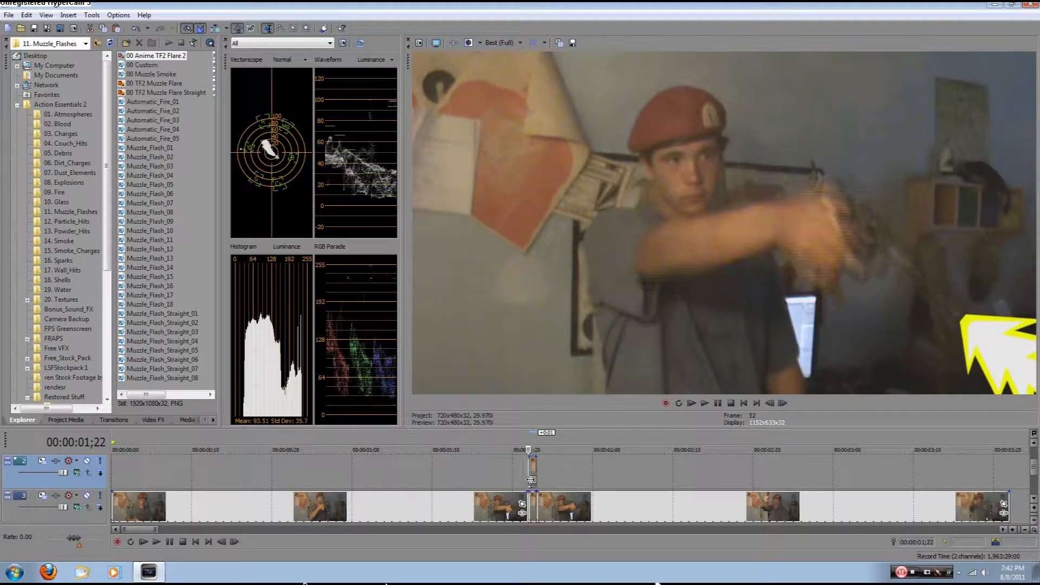
pyautogui.click(533, 472)
pyautogui.press('Left')
pyautogui.press('Right')
pyautogui.press('Left')
pyautogui.press('Right')
pyautogui.press('Left')
# Step: Open Event Pan/Crop for the copied one-frame event and switch to editing its mask
pyautogui.rightClick(533, 475)
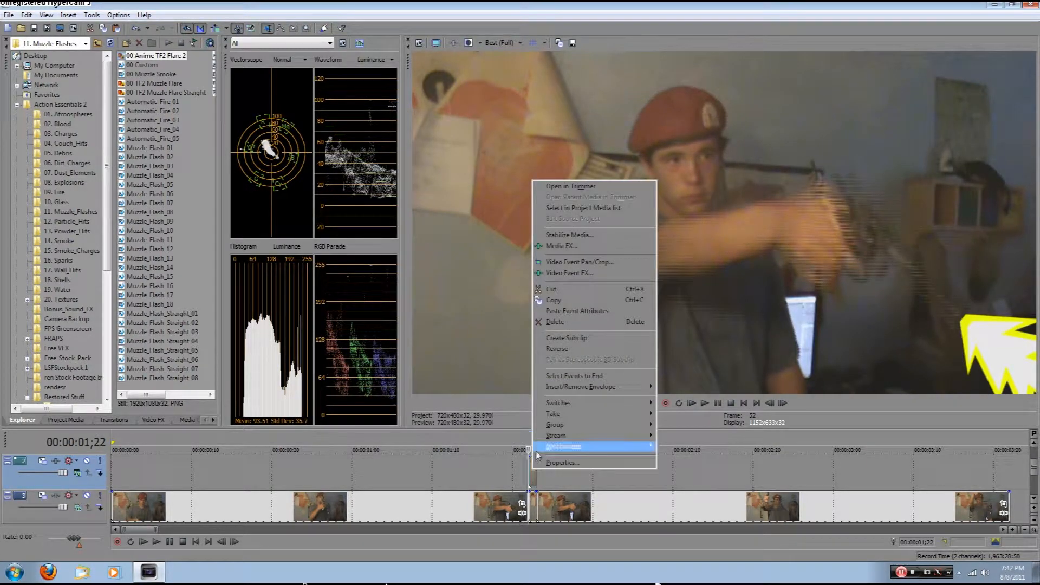
pyautogui.click(579, 262)
pyautogui.click(57, 406)
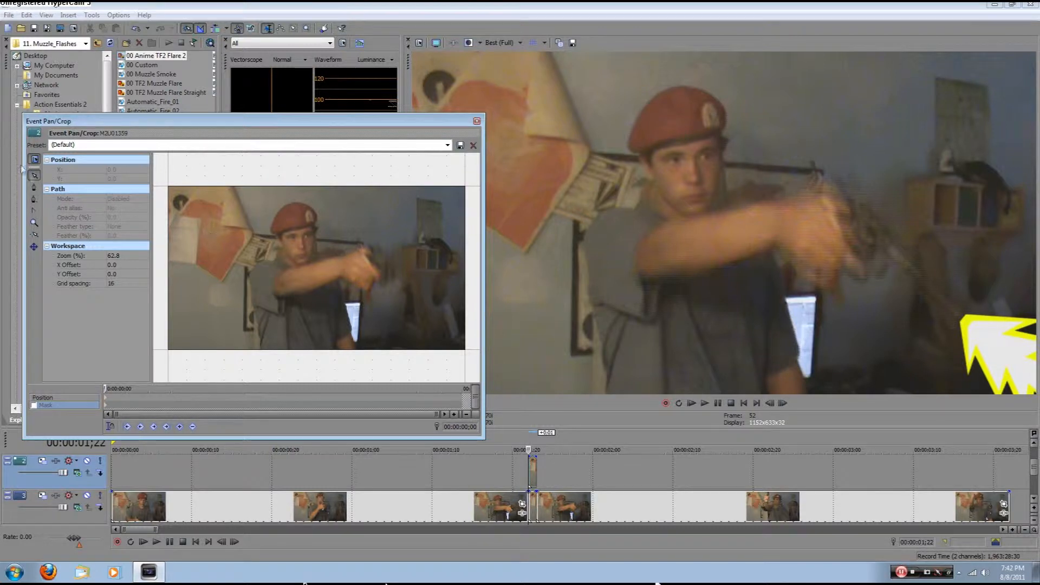
# Step: Draw a closed mask path with anchor points around the hand holding the gun
pyautogui.scroll(1, 277, 242)
pyautogui.moveTo(277, 242); pyautogui.dragTo(286, 267)
pyautogui.scroll(1, 269, 263)
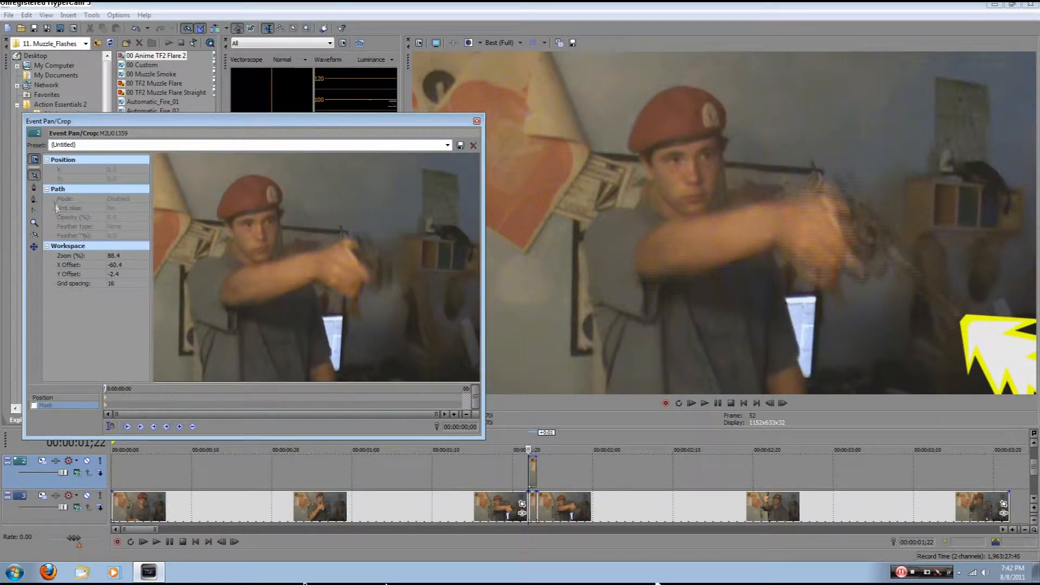
pyautogui.click(35, 190)
pyautogui.click(322, 280)
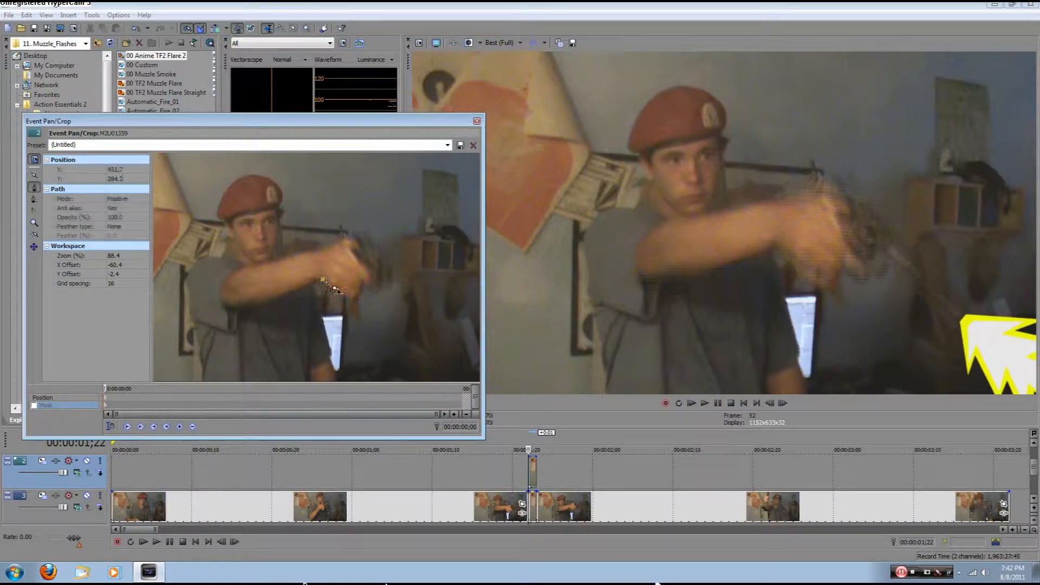
pyautogui.click(367, 282)
pyautogui.click(362, 243)
pyautogui.click(343, 241)
pyautogui.click(329, 248)
pyautogui.click(322, 260)
pyautogui.click(322, 280)
# Step: Set the mask's feather type to Both and its feather amount to 5%
pyautogui.click(120, 226)
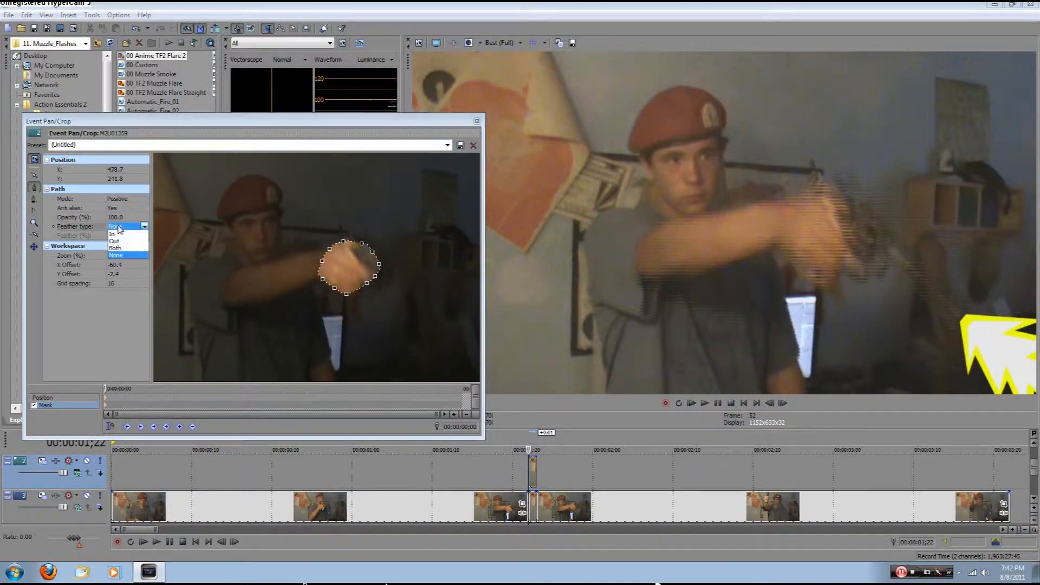
pyautogui.click(125, 254)
pyautogui.click(121, 235)
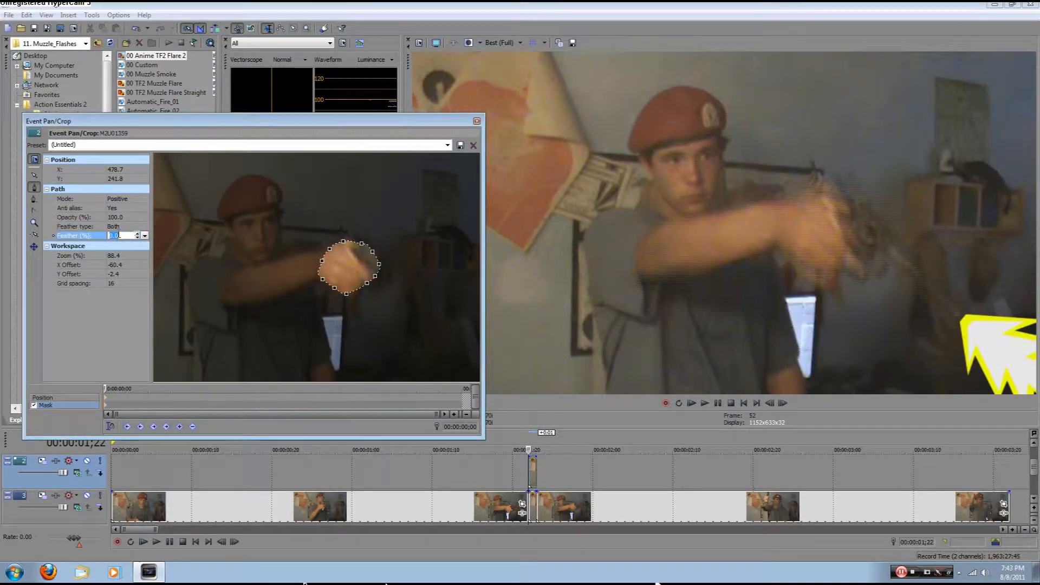
pyautogui.press('Return')
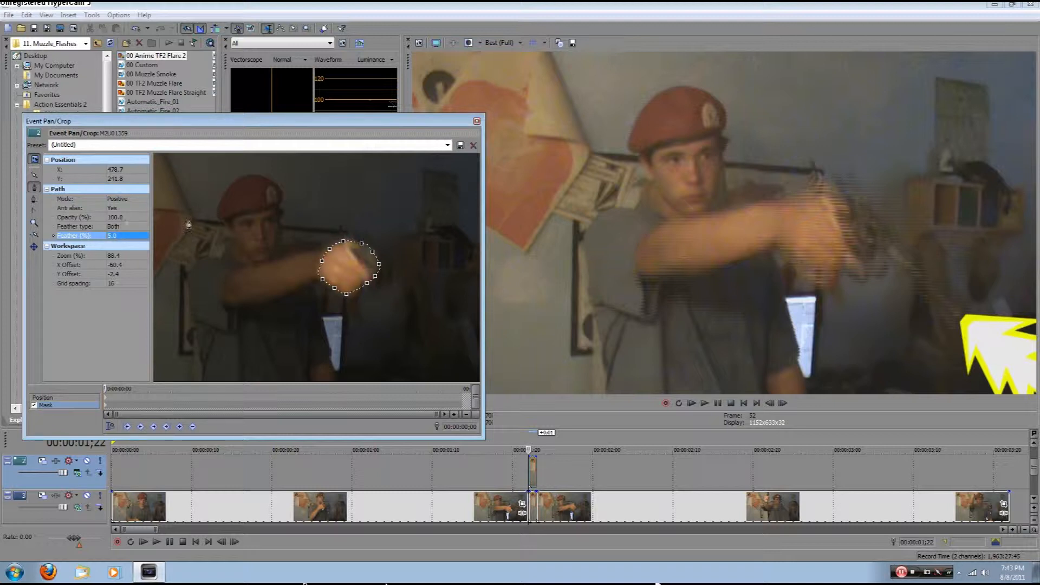
# Step: Draw a second closed mask path around the lower front of the shooter's shirt
pyautogui.click(295, 295)
pyautogui.click(282, 302)
pyautogui.click(263, 307)
pyautogui.click(244, 331)
pyautogui.click(245, 352)
pyautogui.click(256, 368)
pyautogui.click(269, 374)
pyautogui.click(298, 373)
pyautogui.click(314, 358)
pyautogui.click(319, 340)
pyautogui.click(314, 319)
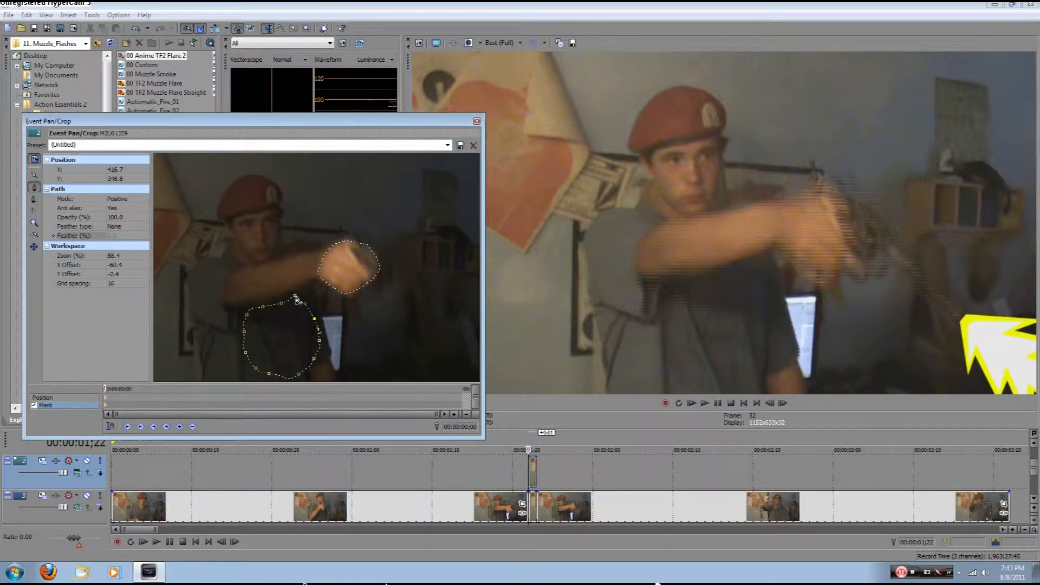
pyautogui.click(295, 296)
# Step: Set the shirt mask's feather type to Both and its feather amount to 5%
pyautogui.click(115, 227)
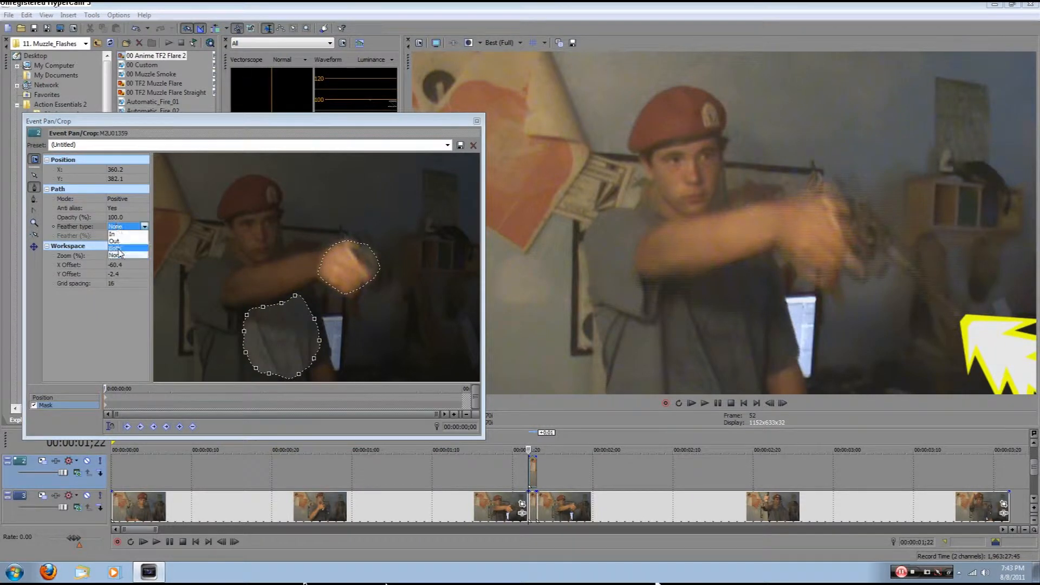
pyautogui.click(117, 250)
pyautogui.click(121, 235)
pyautogui.write('5')
pyautogui.press('Return')
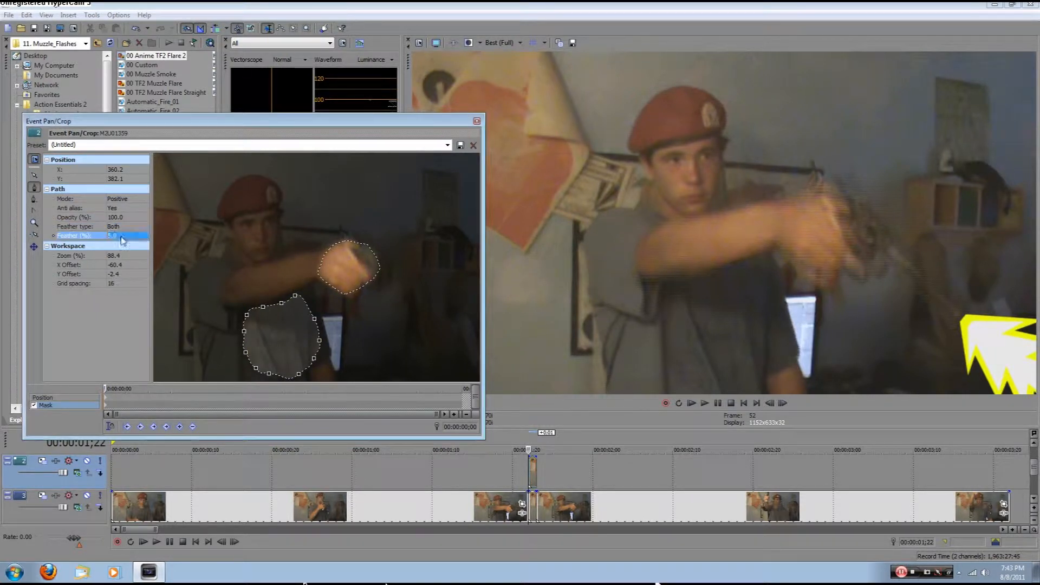
# Step: Draw a third closed mask path around the gun-facing side of the shooter's face
pyautogui.click(264, 214)
pyautogui.click(260, 221)
pyautogui.click(254, 229)
pyautogui.click(250, 247)
pyautogui.click(266, 255)
pyautogui.click(269, 248)
pyautogui.click(276, 234)
pyautogui.click(276, 221)
pyautogui.click(264, 215)
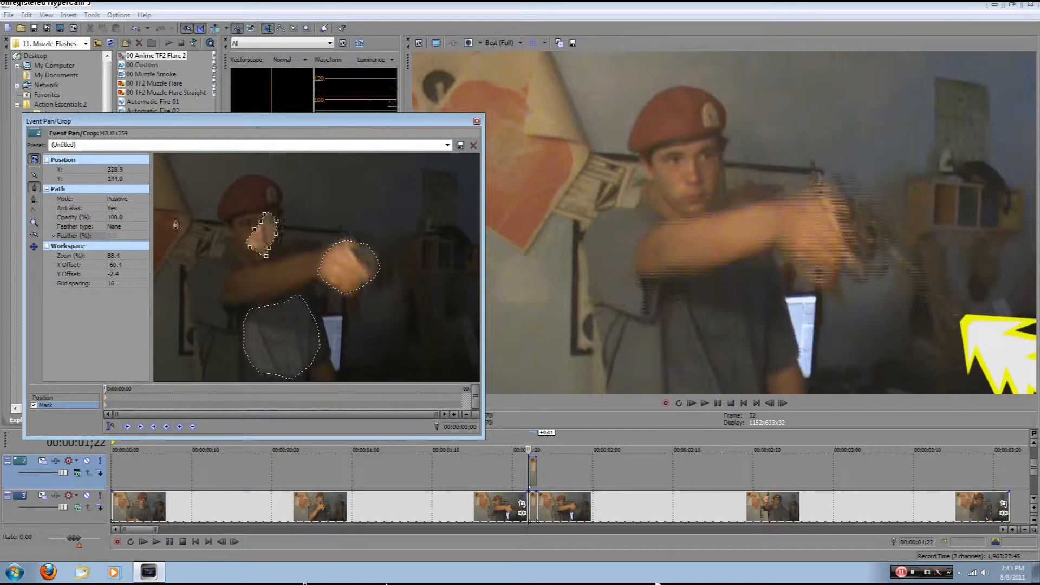
# Step: Set the face mask's feather type to Both and its feather amount to 8%
pyautogui.click(122, 226)
pyautogui.click(122, 250)
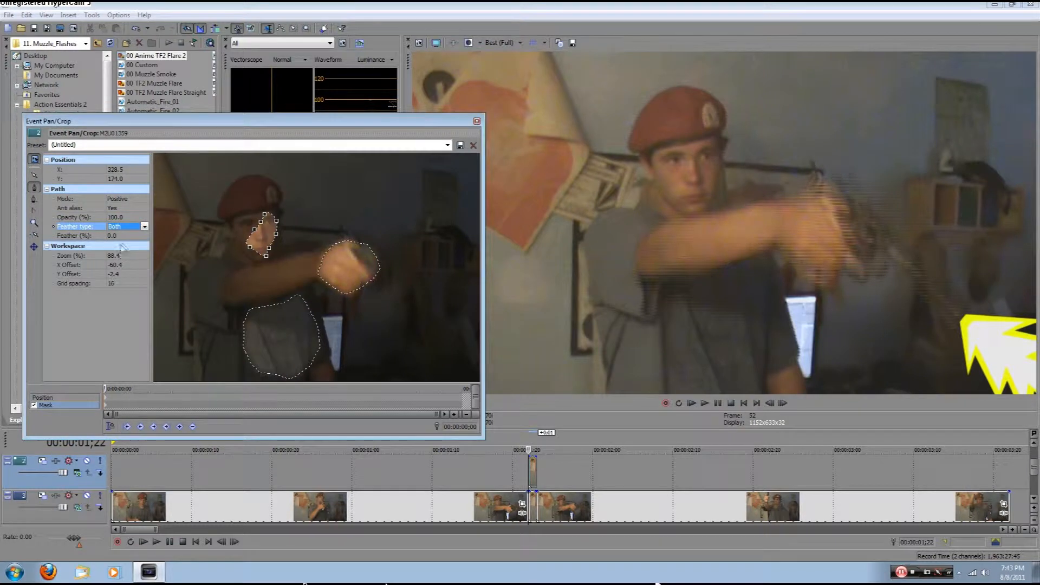
pyautogui.click(127, 236)
pyautogui.press('Return')
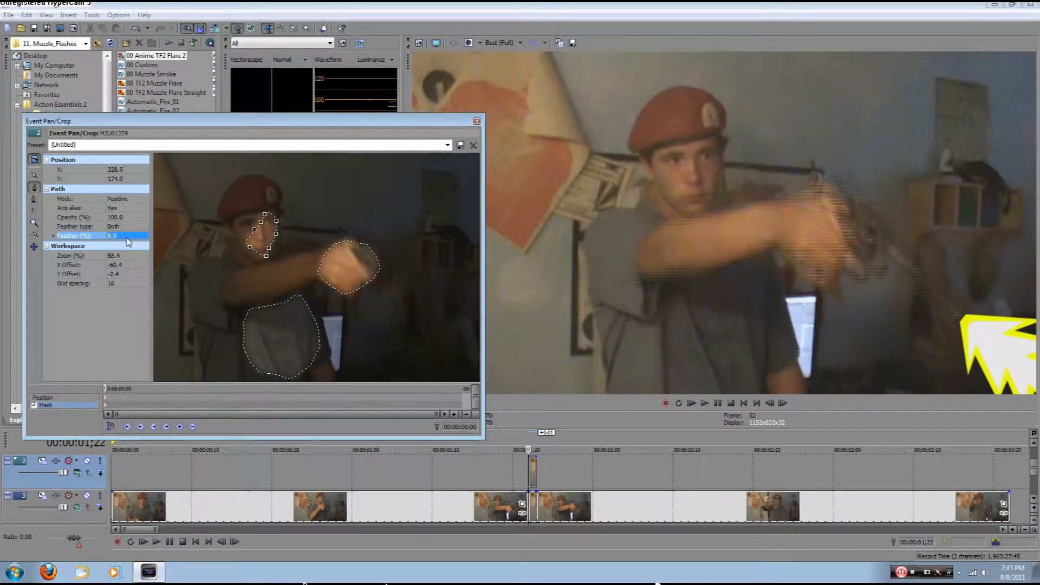
# Step: Reshape the face mask's anchor points to cover more of the face and close Event Pan/Crop
pyautogui.click(34, 175)
pyautogui.moveTo(255, 233)
pyautogui.mouseDown()
pyautogui.moveTo(240, 224)
pyautogui.moveTo(257, 225)
pyautogui.mouseUp()
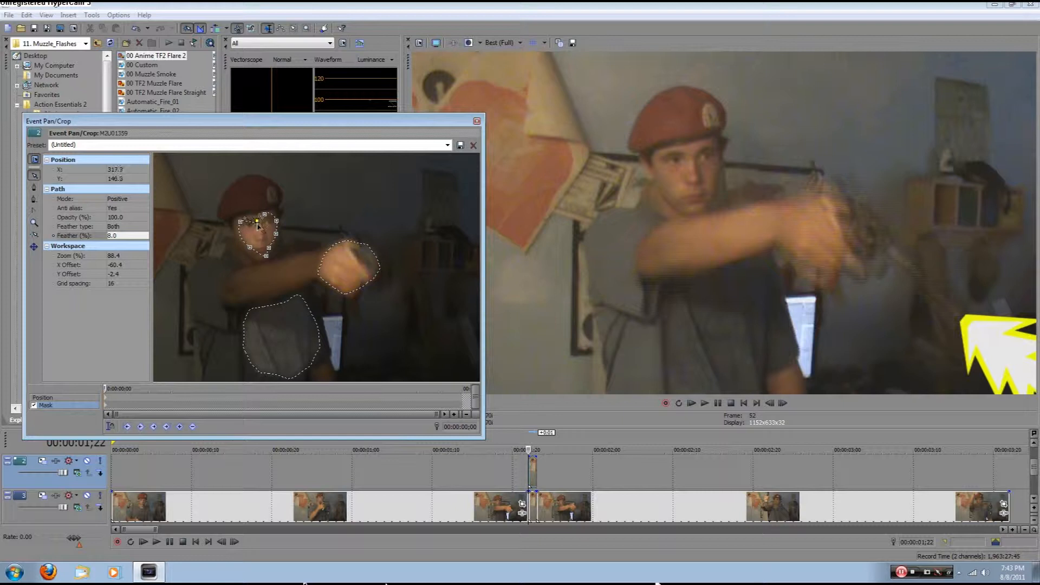
pyautogui.click(241, 218)
pyautogui.click(256, 226)
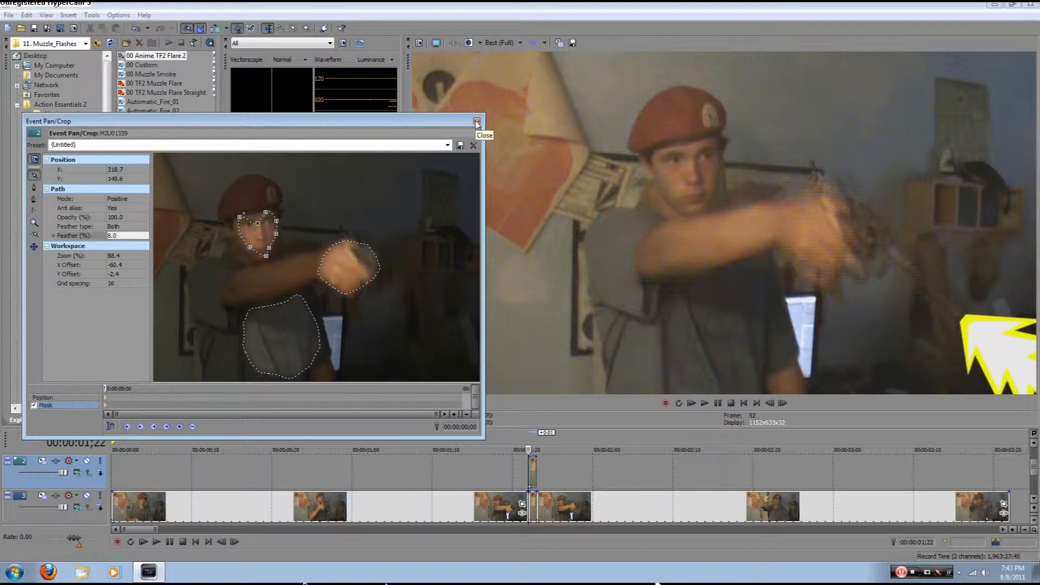
pyautogui.click(477, 122)
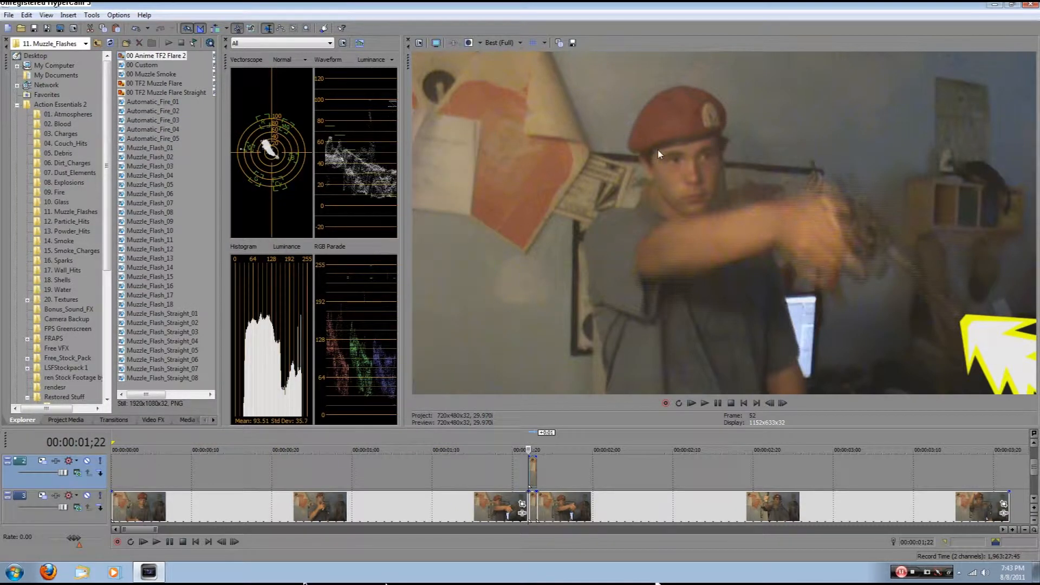
# Step: Try Add as the masked track's compositing mode, settling on Screen
pyautogui.click(77, 473)
pyautogui.click(114, 334)
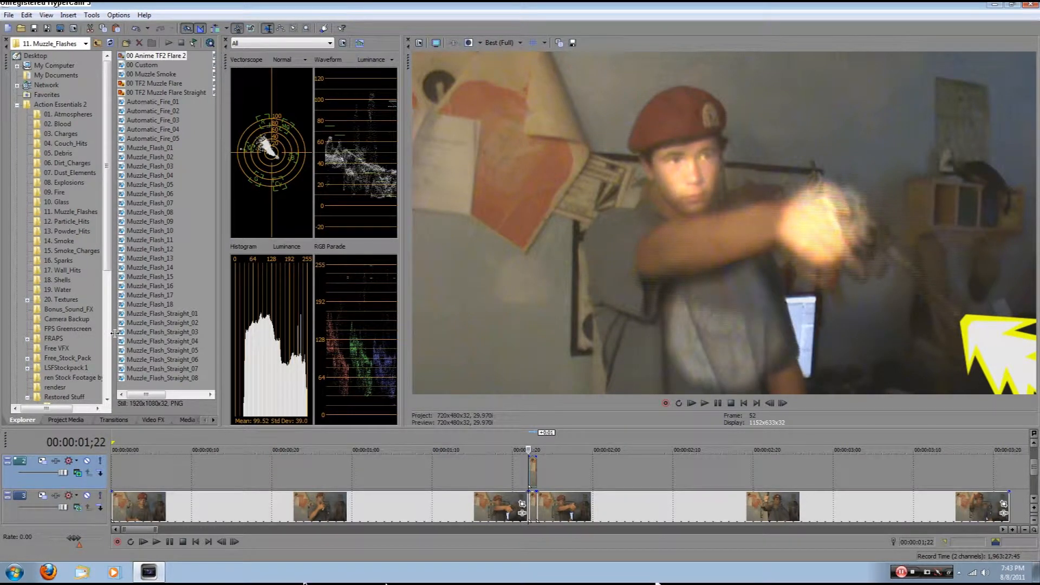
pyautogui.click(77, 473)
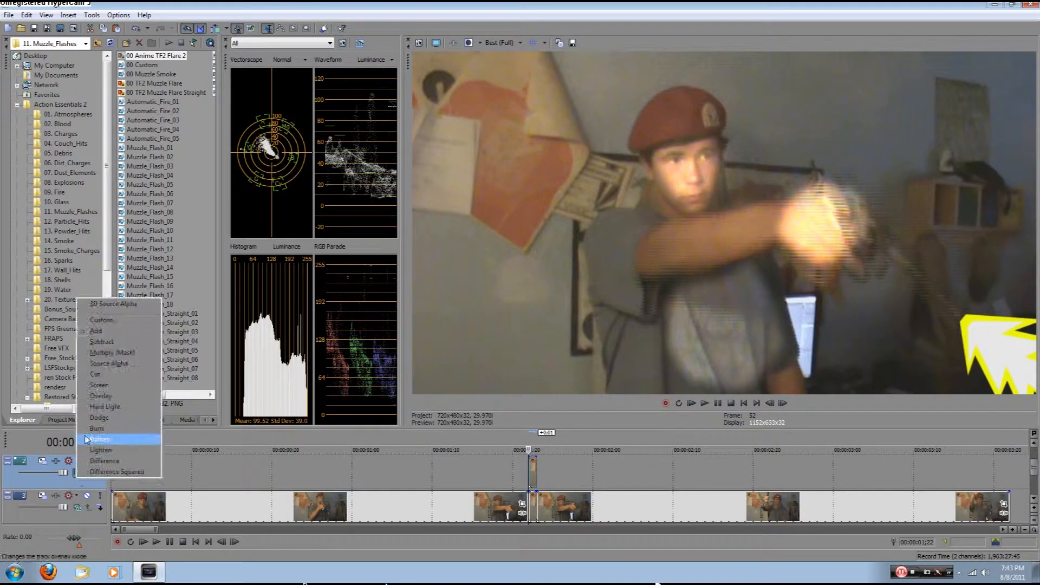
pyautogui.click(109, 389)
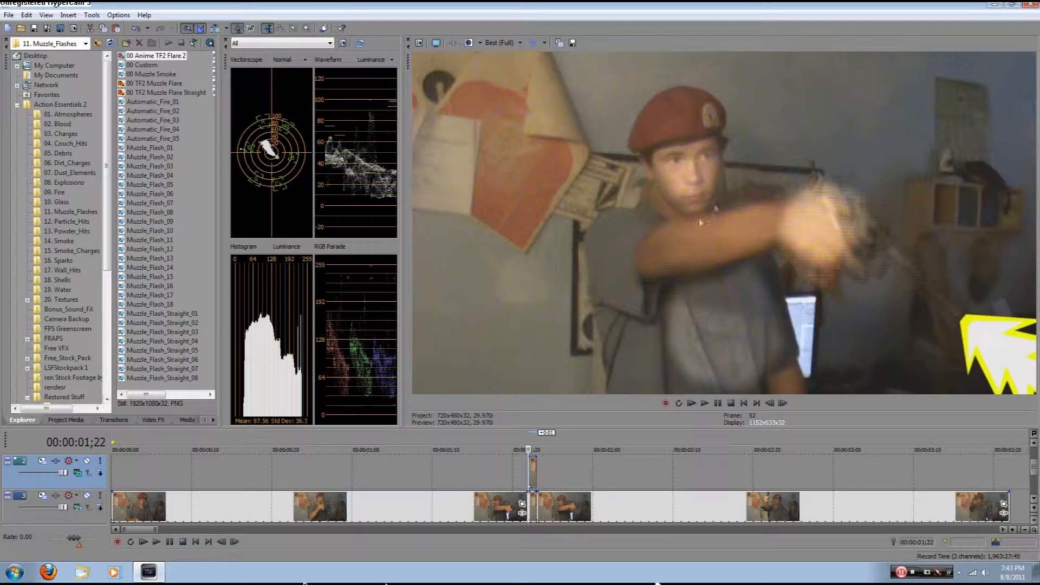
# Step: Browse the list of available video effects and return to the muzzle flash media folder
pyautogui.click(153, 420)
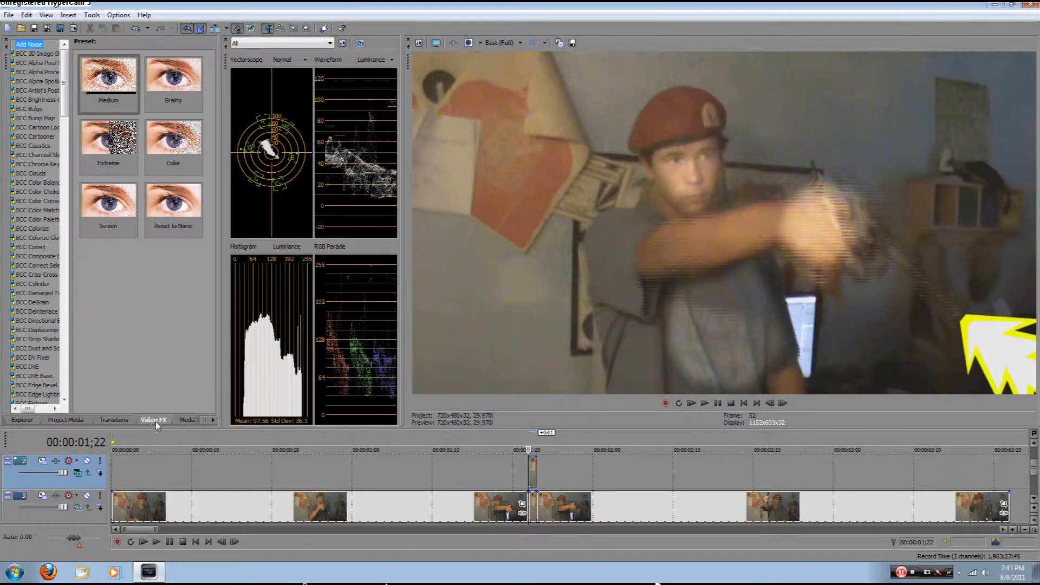
pyautogui.moveTo(64, 91); pyautogui.dragTo(77, 353)
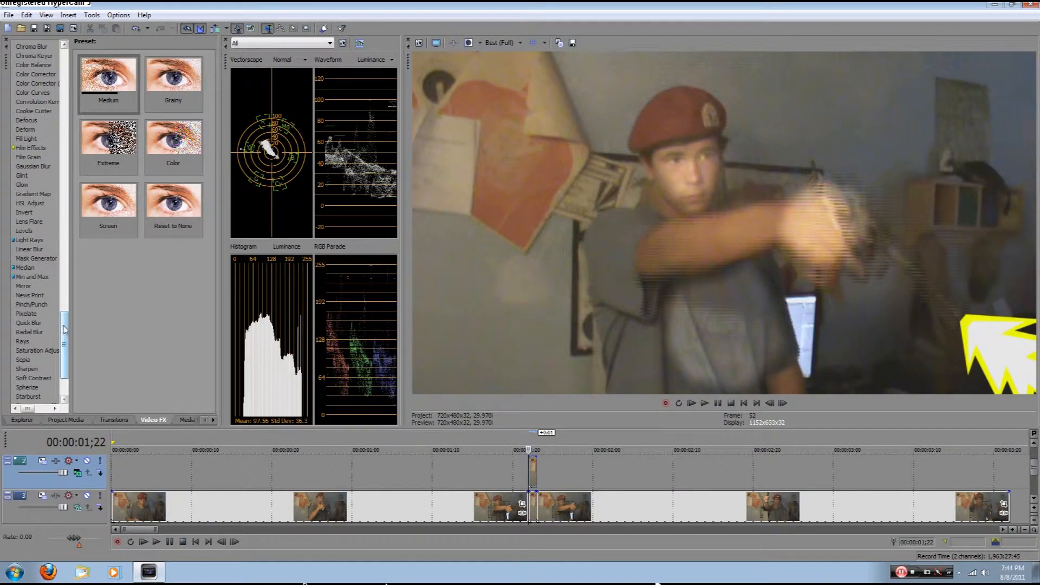
pyautogui.scroll(7, 46, 372)
pyautogui.scroll(-2, 51, 354)
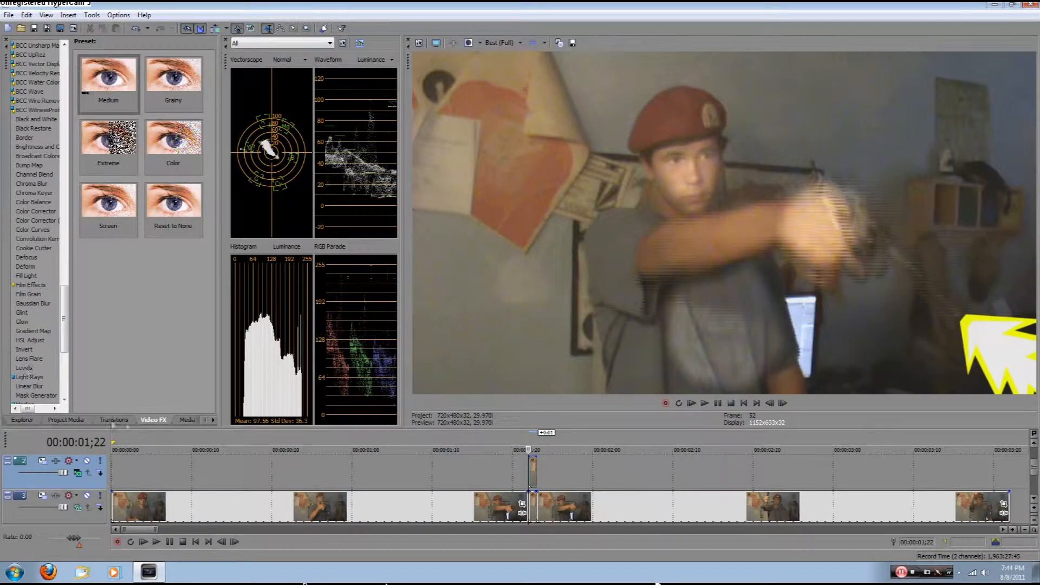
pyautogui.click(22, 419)
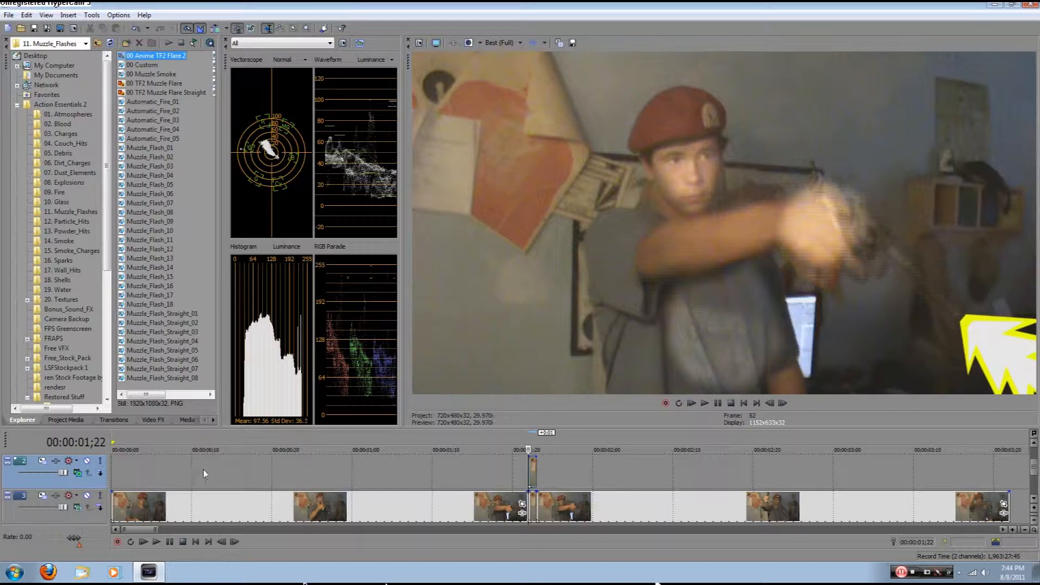
pyautogui.press('Right')
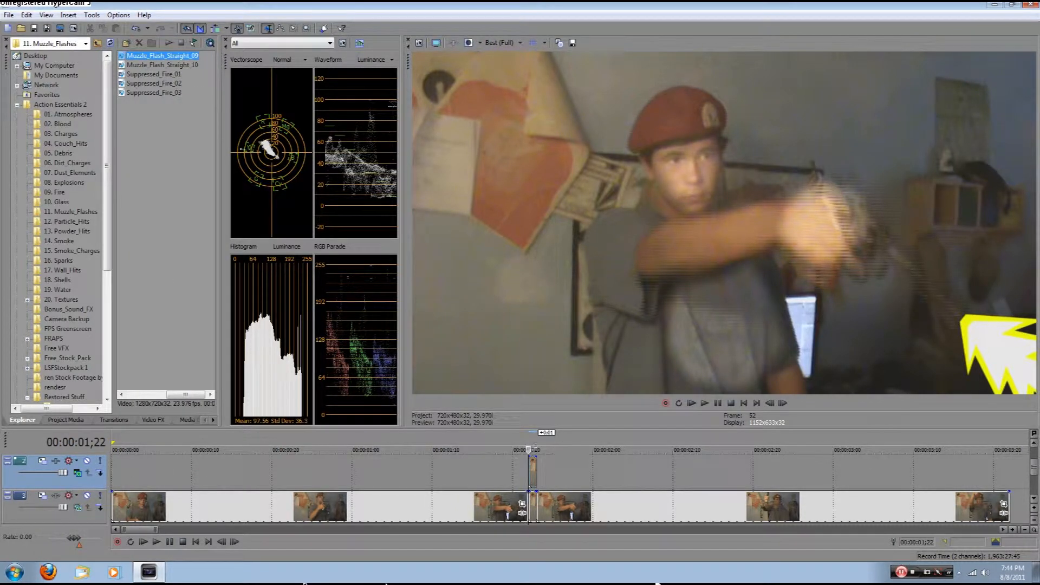
# Step: Step back and forth between the frames around 00:00:01;22 to compare the lit frame with its neighbours
pyautogui.click(526, 450)
pyautogui.moveTo(529, 450); pyautogui.dragTo(521, 449)
pyautogui.press('Right')
pyautogui.press('Right')
pyautogui.press('Left')
pyautogui.press('Left')
pyautogui.press('Right')
pyautogui.press('Right')
pyautogui.press('Left')
pyautogui.press('Left')
pyautogui.press('Right')
pyautogui.press('Right')
pyautogui.press('Left')
pyautogui.press('Left')
pyautogui.press('Right')
pyautogui.press('Right')
pyautogui.press('Left')
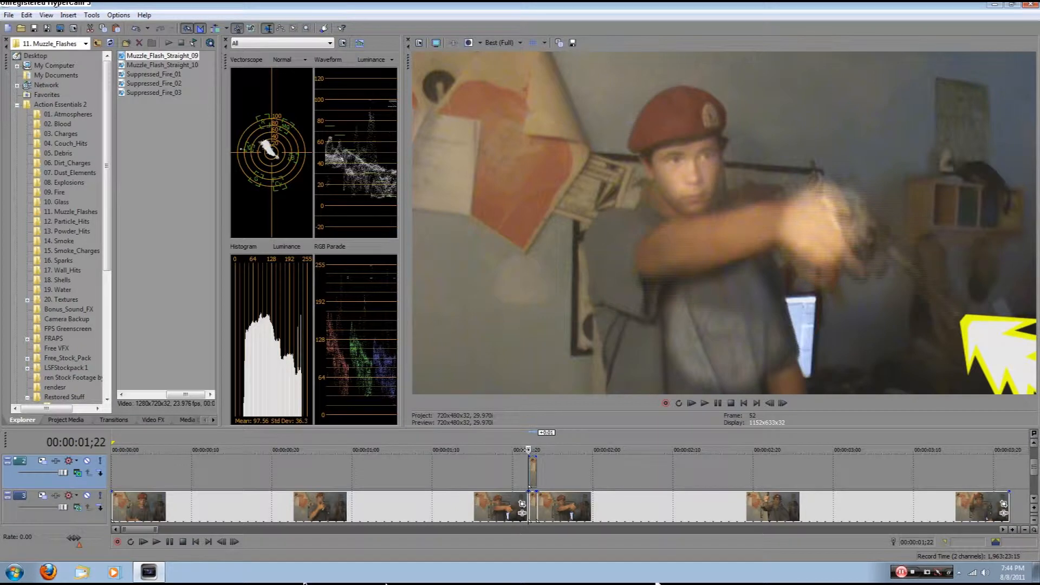
pyautogui.press('Right')
pyautogui.press('Left')
pyautogui.press('Right')
pyautogui.press('Left')
pyautogui.press('Right')
pyautogui.press('Left')
pyautogui.press('Right')
pyautogui.press('Left')
pyautogui.press('Left')
pyautogui.press('Right')
pyautogui.press('Left')
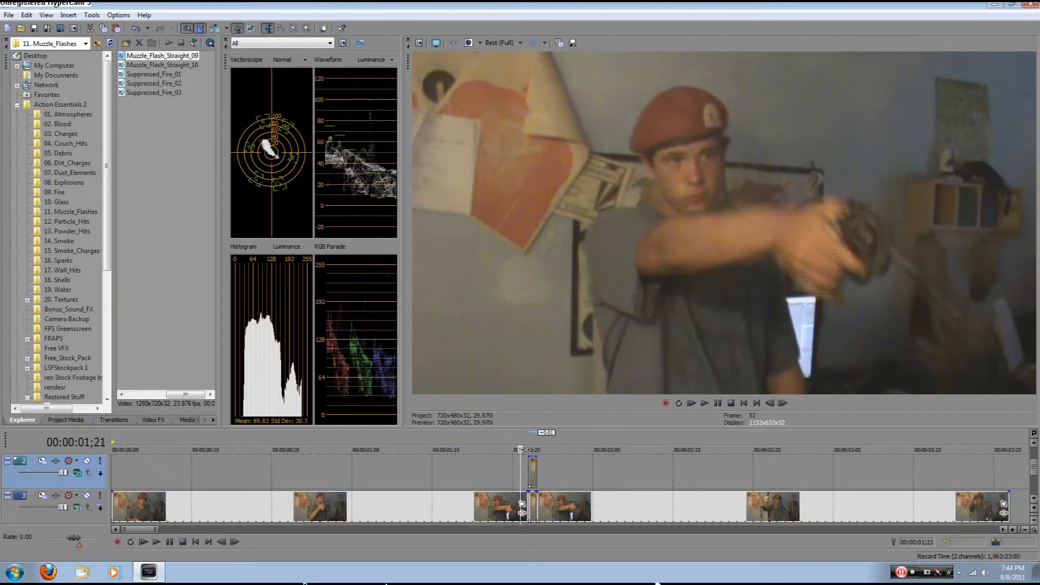
# Step: Play the gunshot section and step back through the frames around the shot to review the lighting effect
pyautogui.click(425, 460)
pyautogui.click(156, 542)
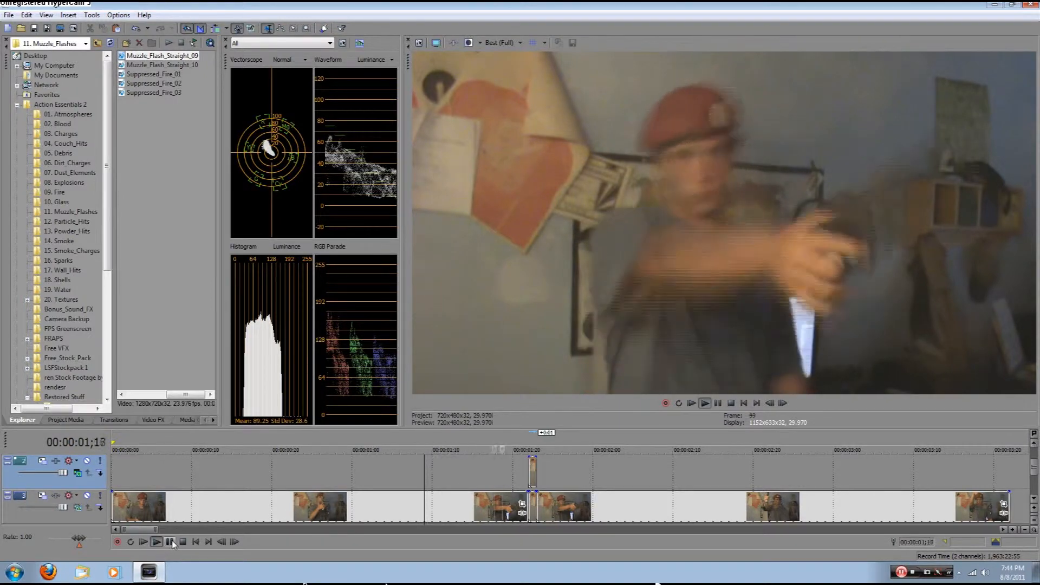
pyautogui.click(170, 542)
pyautogui.click(527, 471)
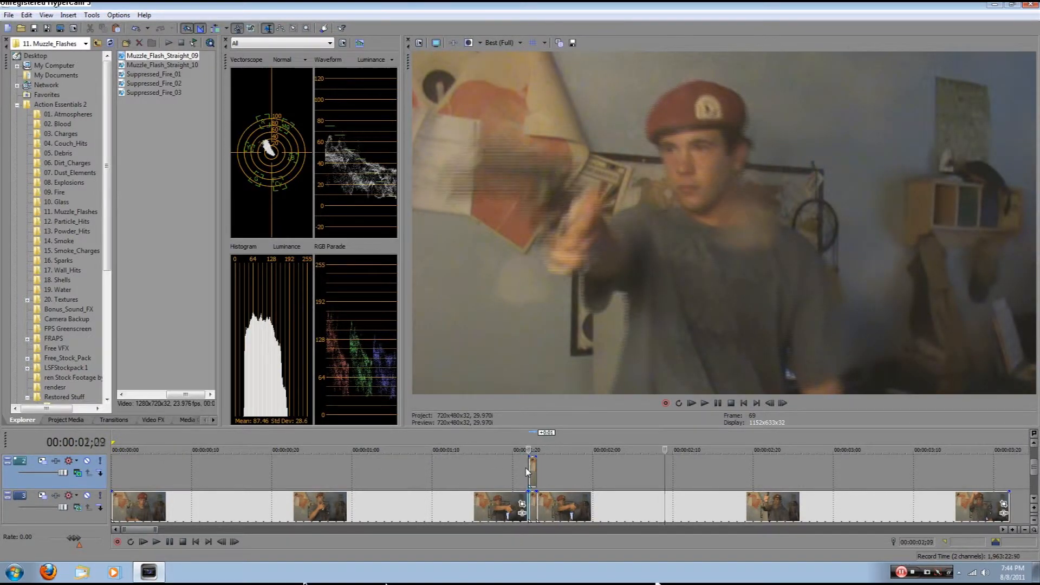
pyautogui.press('Left')
pyautogui.press('Left')
pyautogui.press('Left')
pyautogui.press('Left')
pyautogui.press('Left')
pyautogui.press('Left')
pyautogui.press('Left')
pyautogui.press('Left')
pyautogui.press('Left')
pyautogui.press('Left')
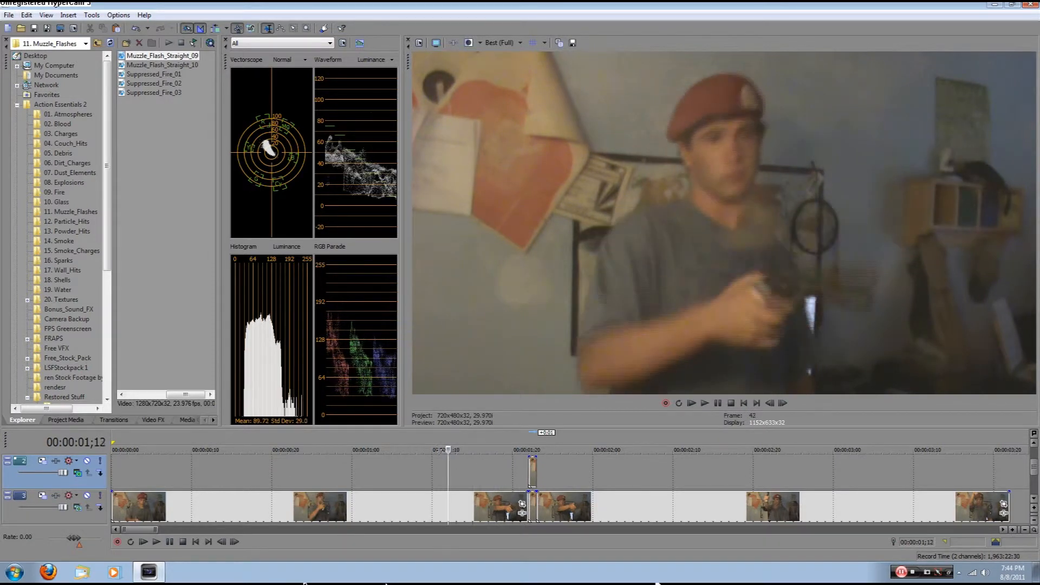
# Step: Play the footage from the beginning of the timeline to review the shot in context
pyautogui.click(113, 469)
pyautogui.click(156, 541)
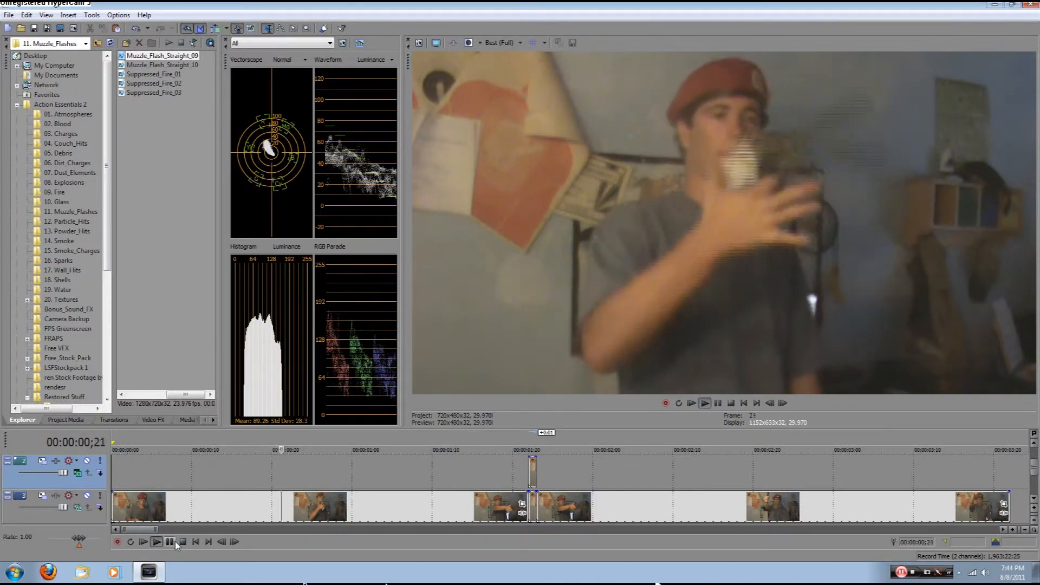
pyautogui.click(174, 541)
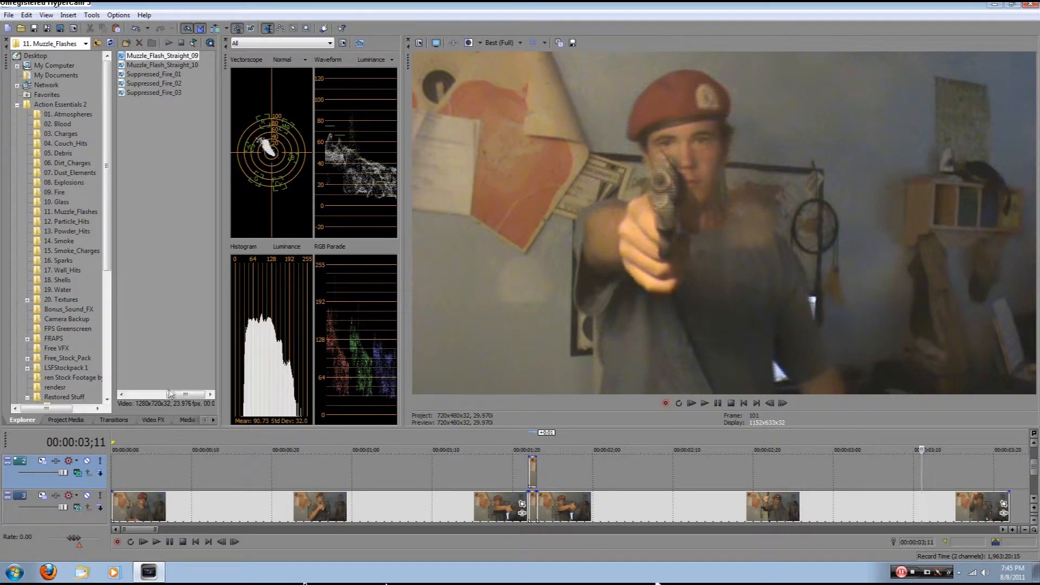
# Step: Place the 00 TF2 Muzzle Flare Straight image on track 2 at 00:00:03;11
pyautogui.scroll(3, 140, 78)
pyautogui.moveTo(163, 92); pyautogui.dragTo(773, 438)
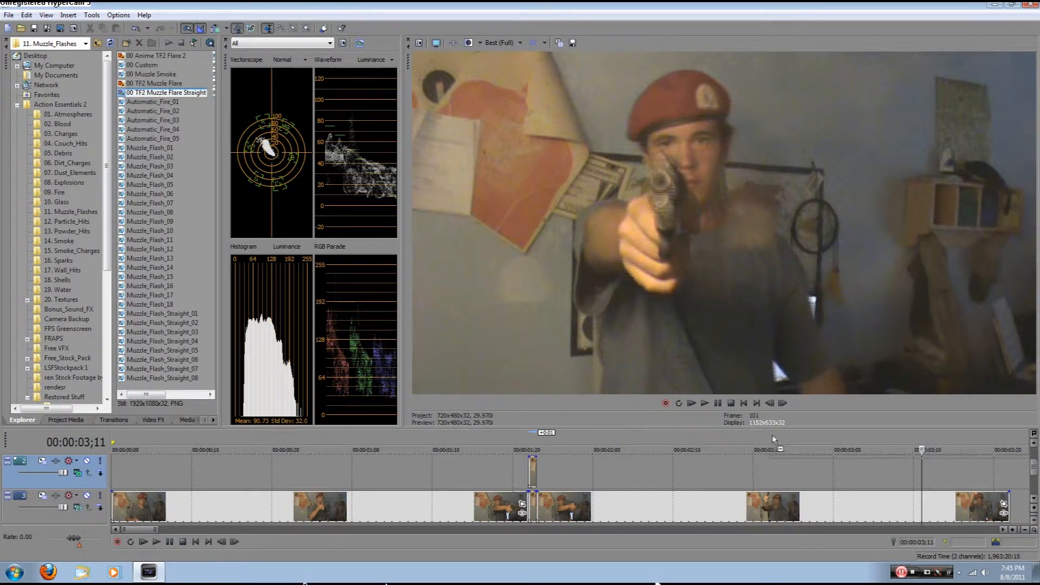
pyautogui.moveTo(925, 475); pyautogui.dragTo(924, 473)
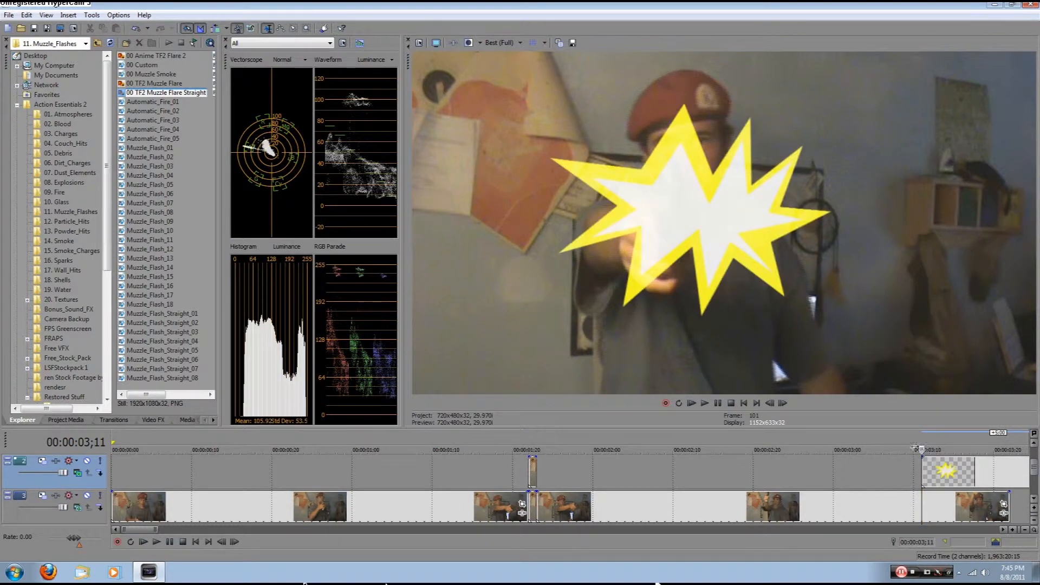
pyautogui.click(924, 473)
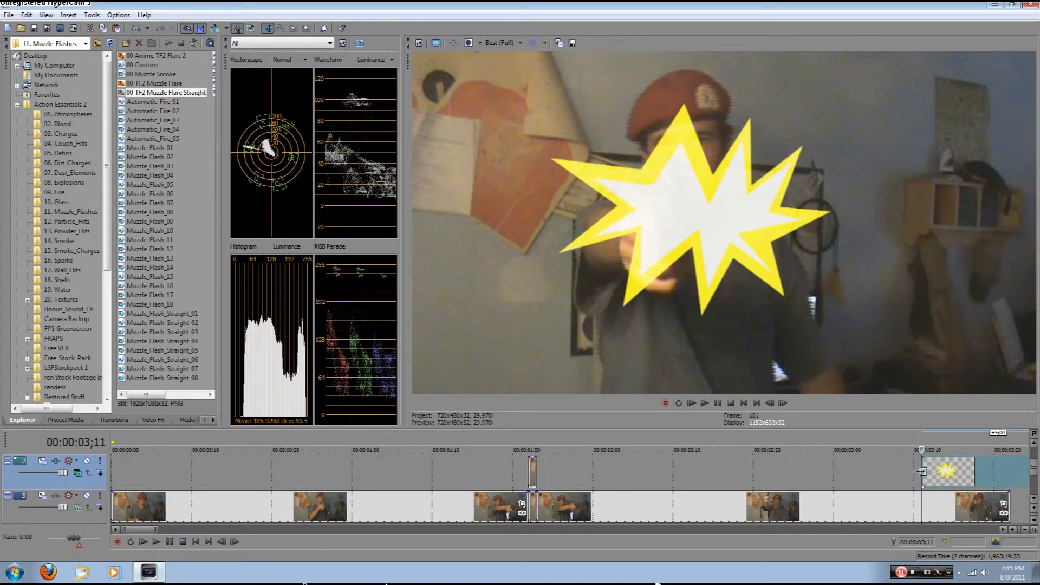
# Step: Trim the straight muzzle flare event to a single frame and compare it with the preceding frame
pyautogui.scroll(-2, 883, 478)
pyautogui.scroll(-2, 883, 478)
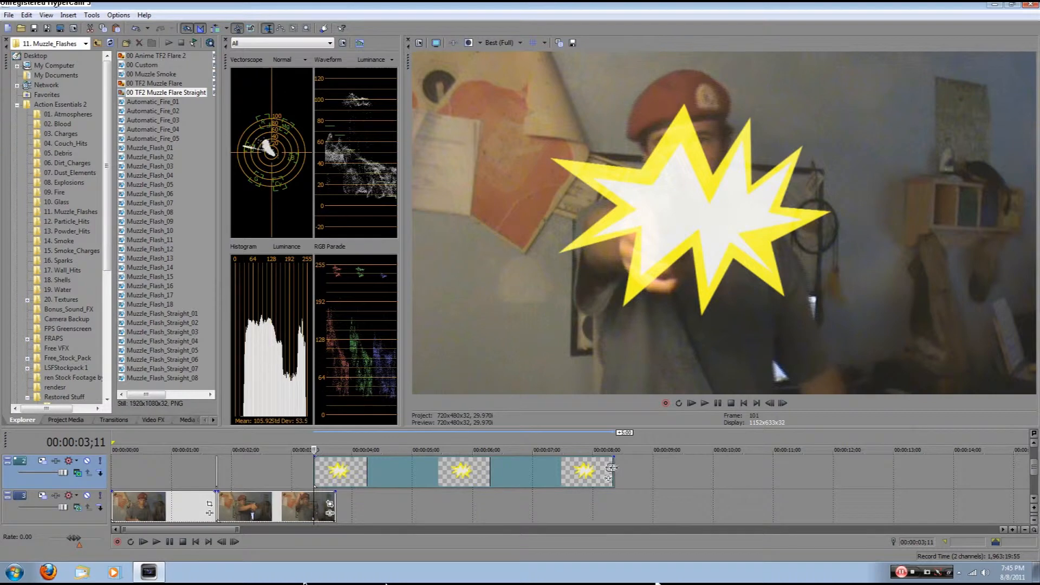
pyautogui.moveTo(610, 469); pyautogui.dragTo(335, 475)
pyautogui.scroll(6, 335, 476)
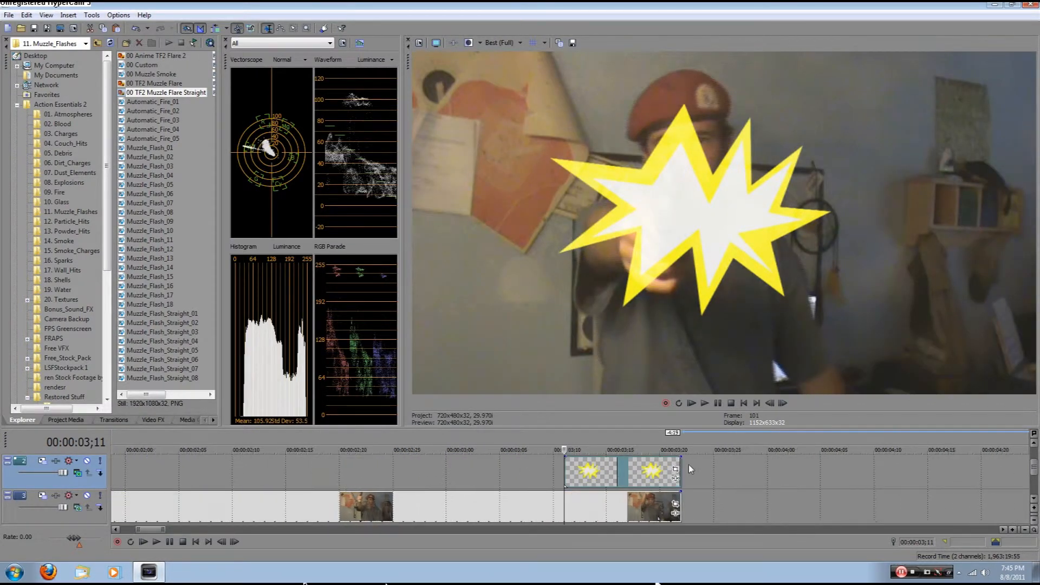
pyautogui.moveTo(680, 470); pyautogui.dragTo(594, 471)
pyautogui.scroll(5, 575, 472)
pyautogui.scroll(-5, 594, 474)
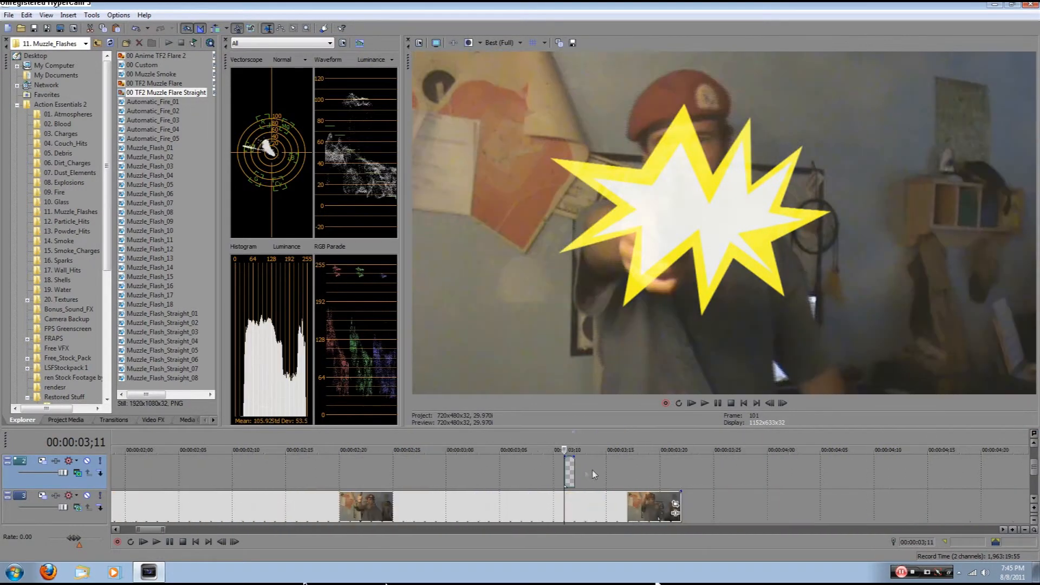
pyautogui.press('Left')
pyautogui.press('Right')
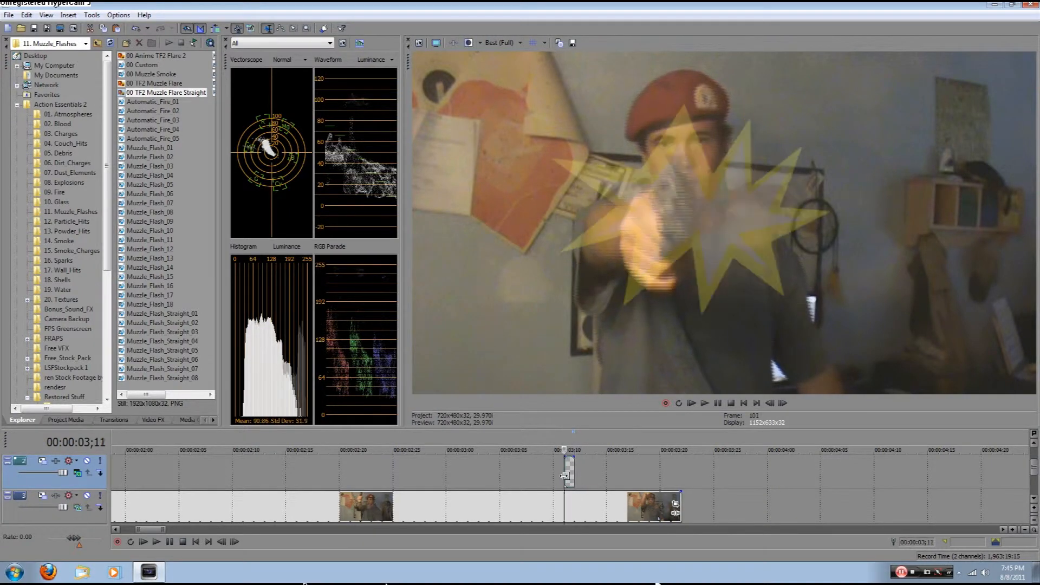
# Step: Move the one-frame straight muzzle flare from track 2 up to track 1 at the same time position
pyautogui.rightClick(567, 472)
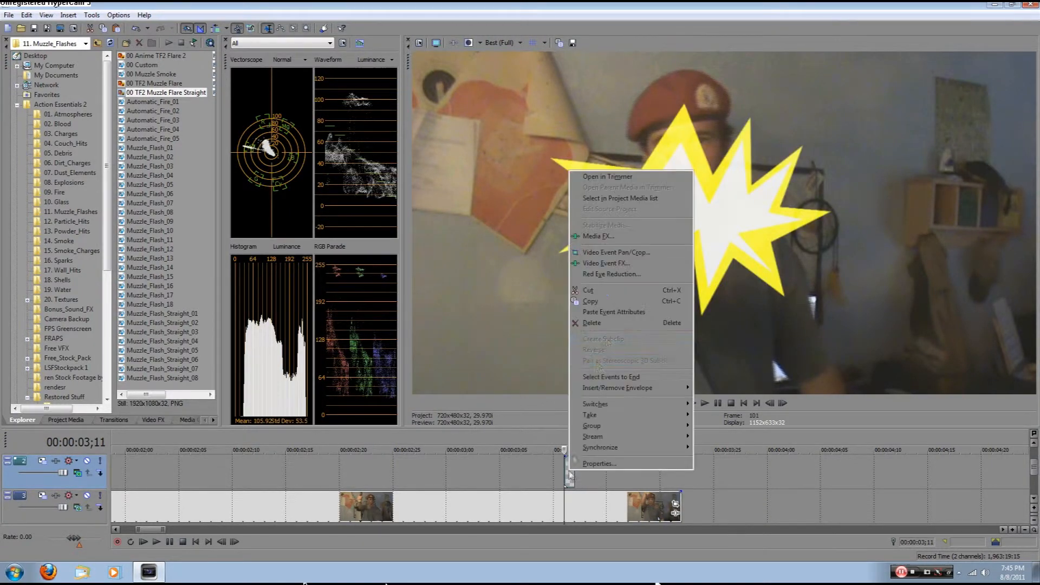
pyautogui.click(746, 461)
pyautogui.click(568, 471)
pyautogui.scroll(1, 587, 504)
pyautogui.moveTo(570, 514); pyautogui.dragTo(569, 479)
# Step: Add track motion position keyframes to track 1 at 00:00:03;09 and 00:00:03;10, and open Track Motion for that track
pyautogui.doubleClick(544, 491)
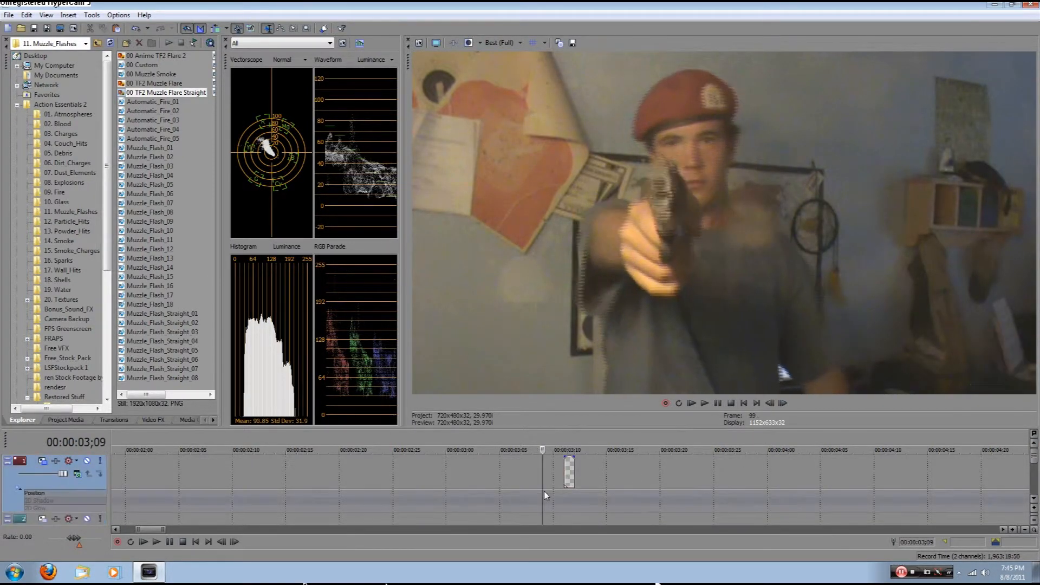
pyautogui.doubleClick(544, 492)
pyautogui.doubleClick(553, 493)
pyautogui.click(42, 461)
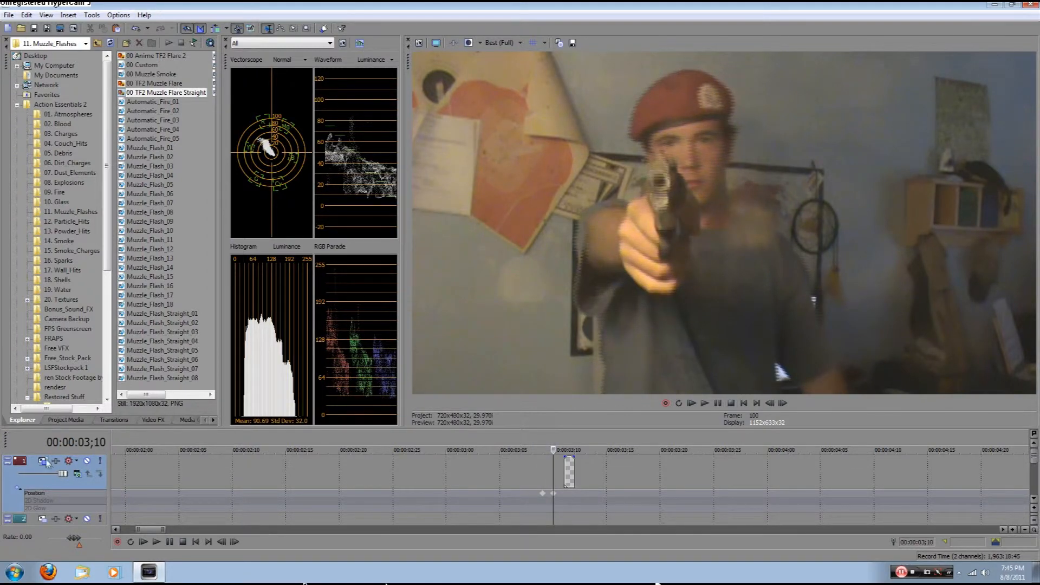
pyautogui.scroll(-4, 424, 416)
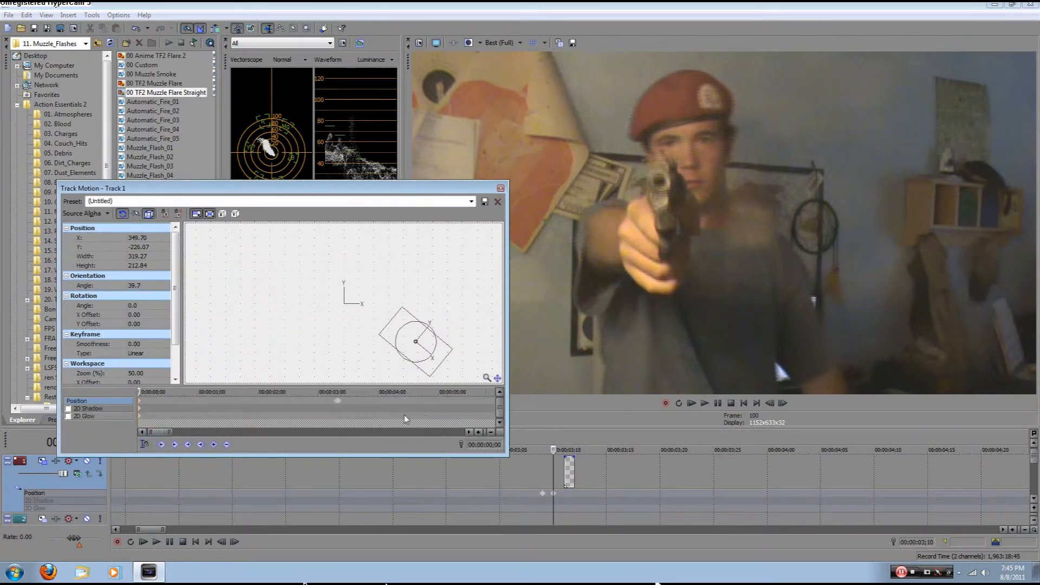
# Step: Restore track 1's motion box to its default at the 00:00:03;10 position keyframe
pyautogui.click(339, 405)
pyautogui.scroll(4, 339, 404)
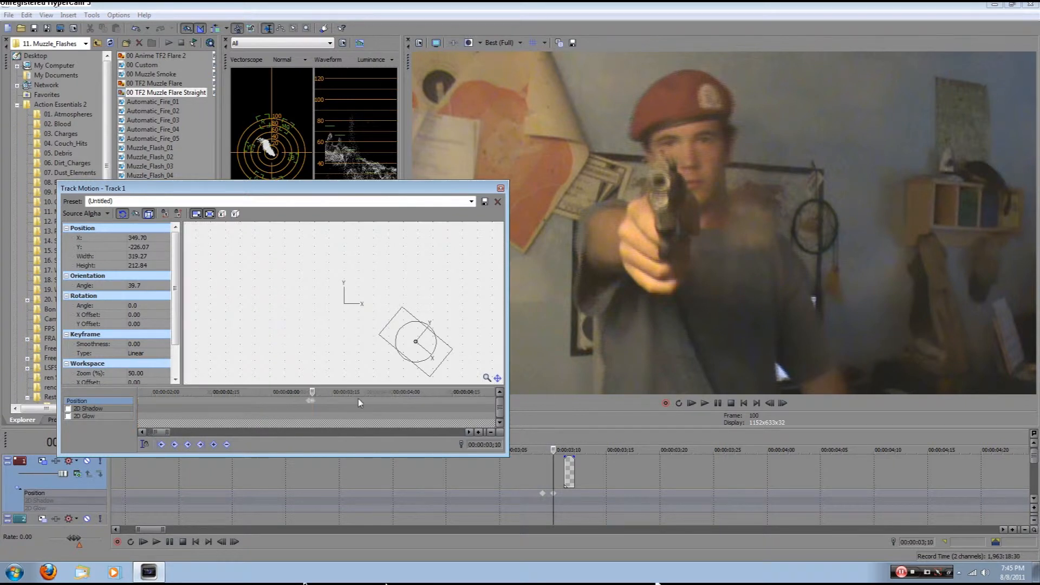
pyautogui.rightClick(405, 330)
pyautogui.click(461, 355)
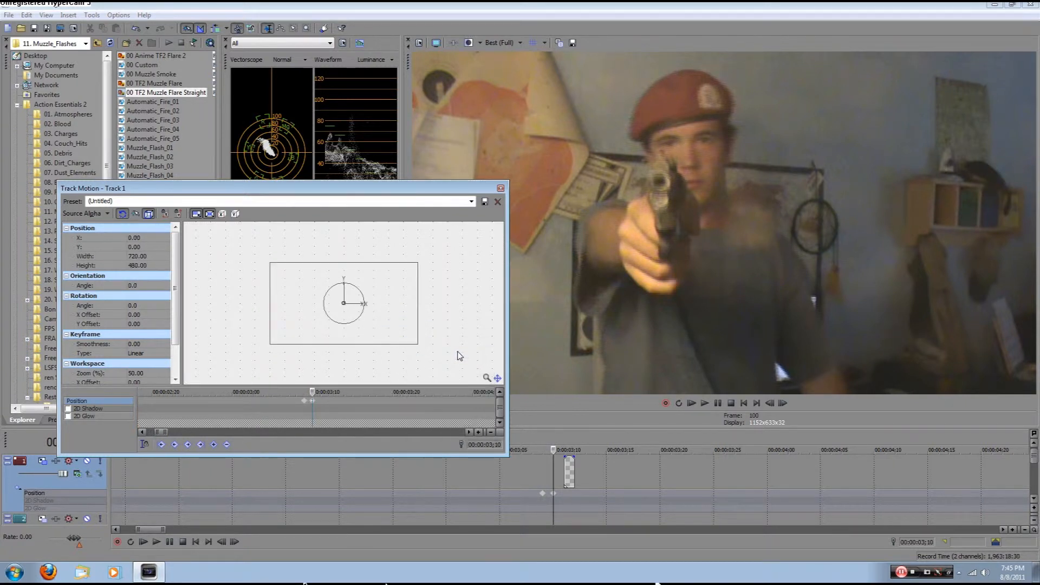
# Step: Enlarge the flare's motion box to about 906 × 604 at X -29, Y 22, then collapse track 1's motion rows
pyautogui.click(564, 470)
pyautogui.moveTo(316, 329); pyautogui.dragTo(311, 325)
pyautogui.moveTo(412, 340); pyautogui.dragTo(431, 351)
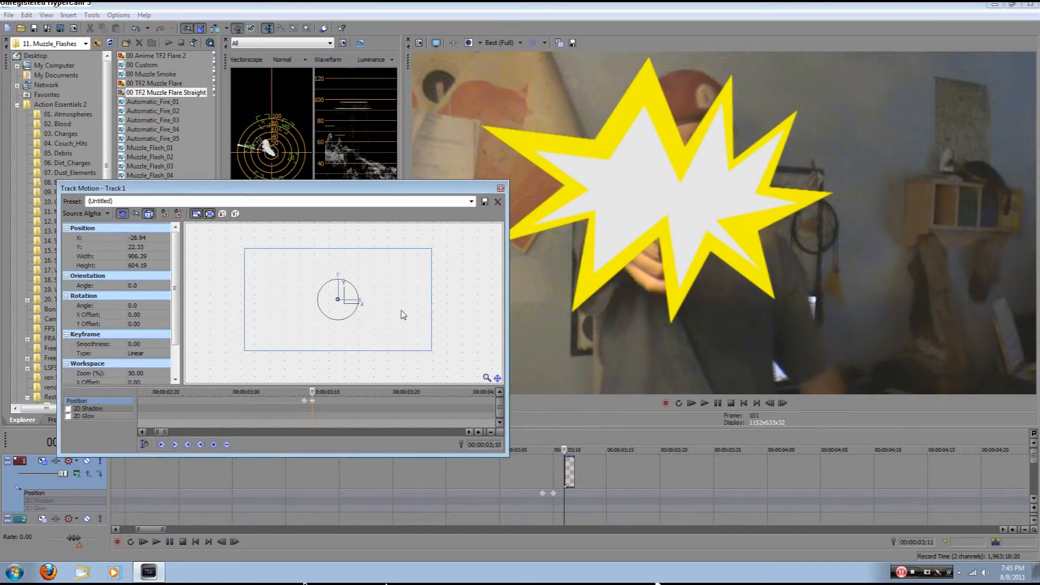
pyautogui.click(500, 188)
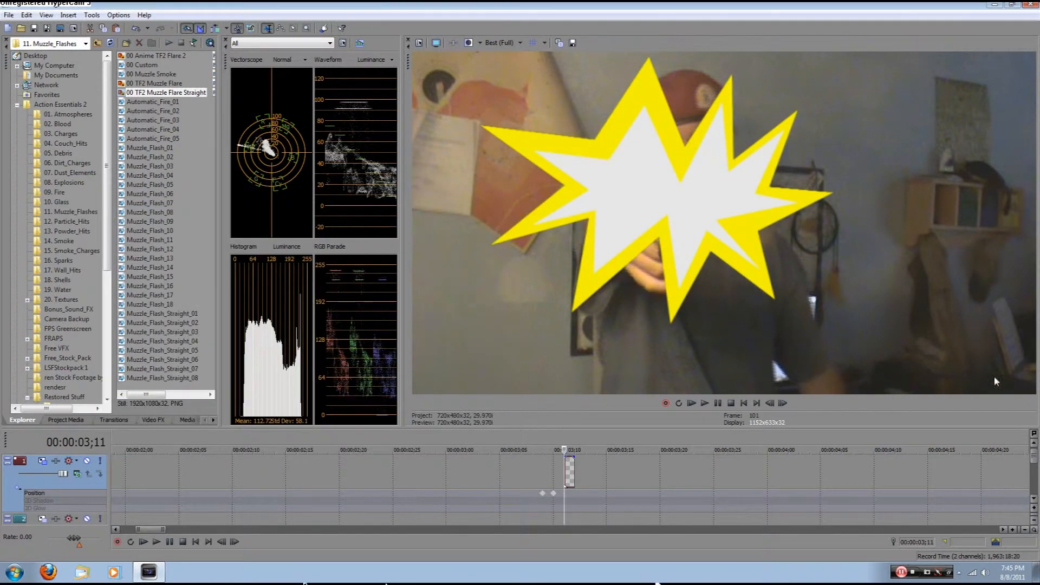
pyautogui.click(18, 489)
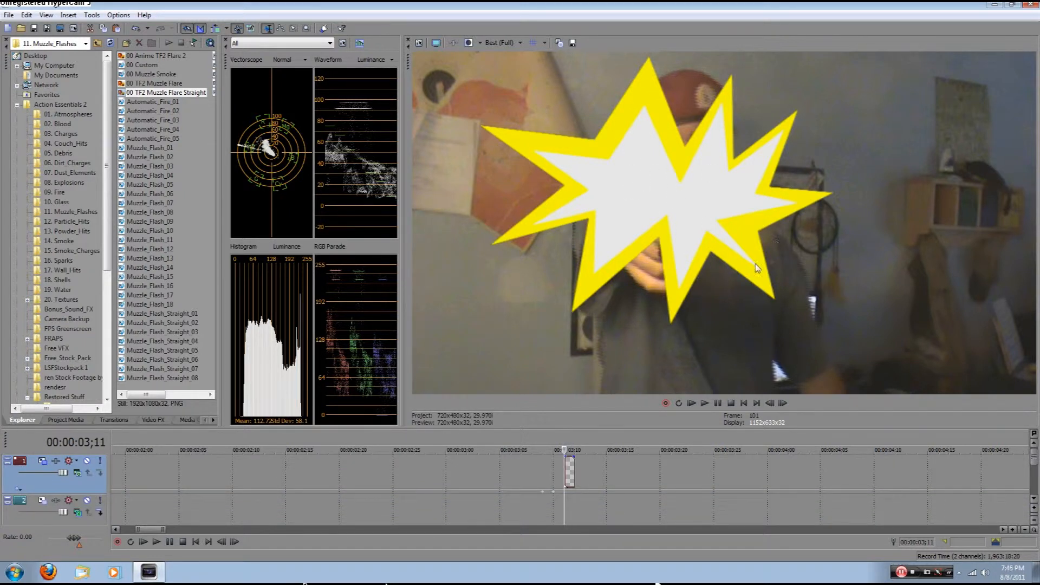
# Step: Play back the second shot to check the enlarged straight flare
pyautogui.moveTo(1034, 456)
pyautogui.mouseDown()
pyautogui.moveTo(1033, 468)
pyautogui.moveTo(1028, 458)
pyautogui.mouseUp()
pyautogui.click(448, 462)
pyautogui.click(156, 541)
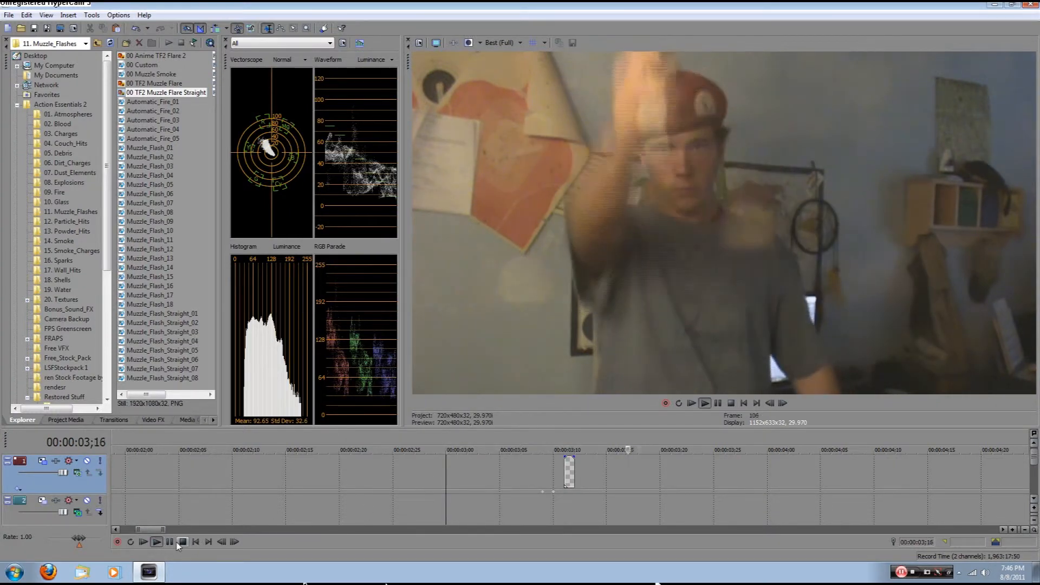
pyautogui.click(181, 543)
# Step: Split the footage on track 3 at 00:00:03;11 and 00:00:03;12 to isolate the flare's single frame
pyautogui.click(564, 464)
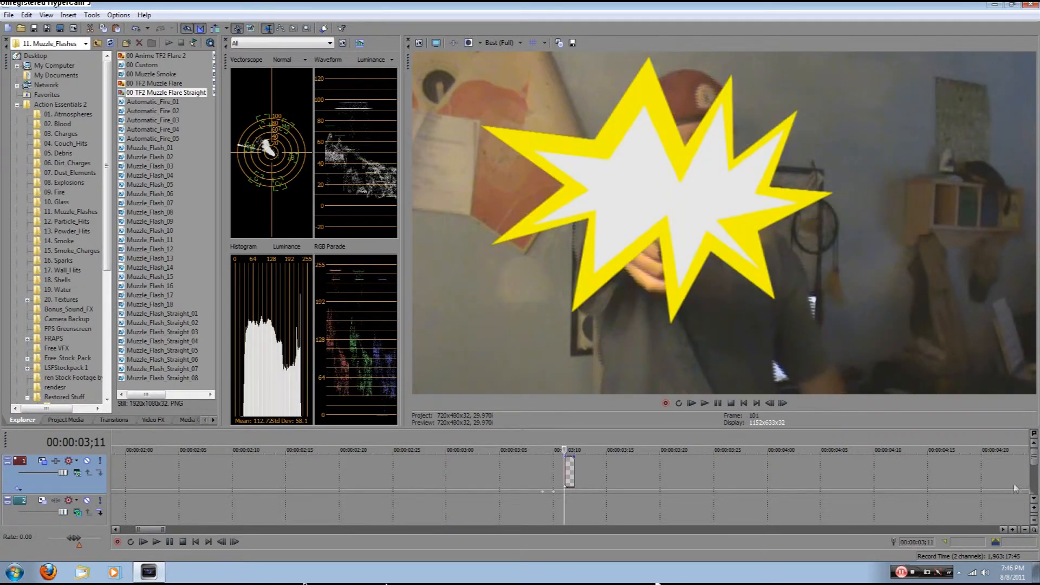
pyautogui.moveTo(1034, 461); pyautogui.dragTo(1035, 474)
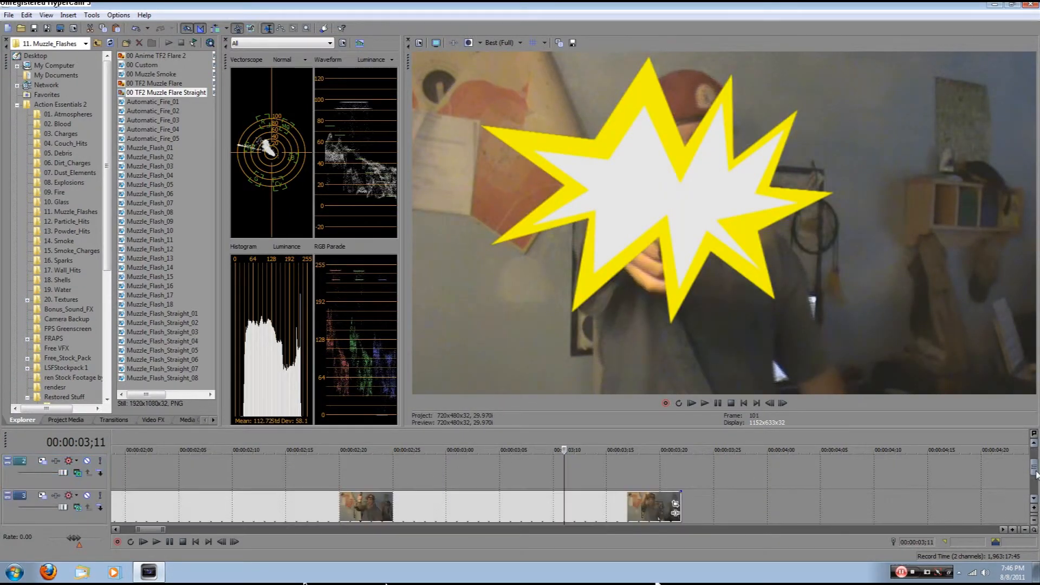
pyautogui.click(565, 504)
pyautogui.press('s')
pyautogui.press('Right')
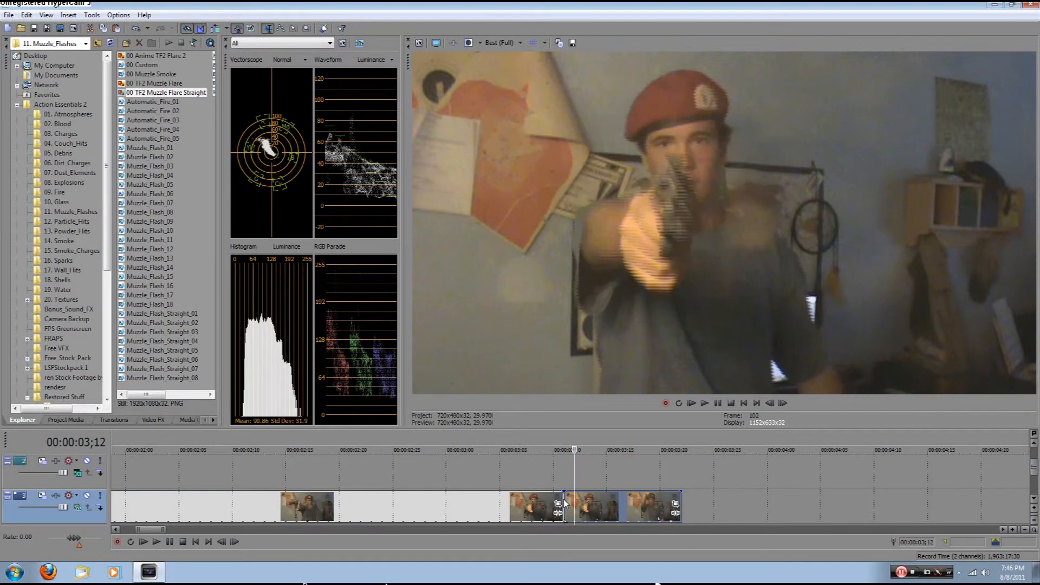
pyautogui.press('s')
pyautogui.press('Left')
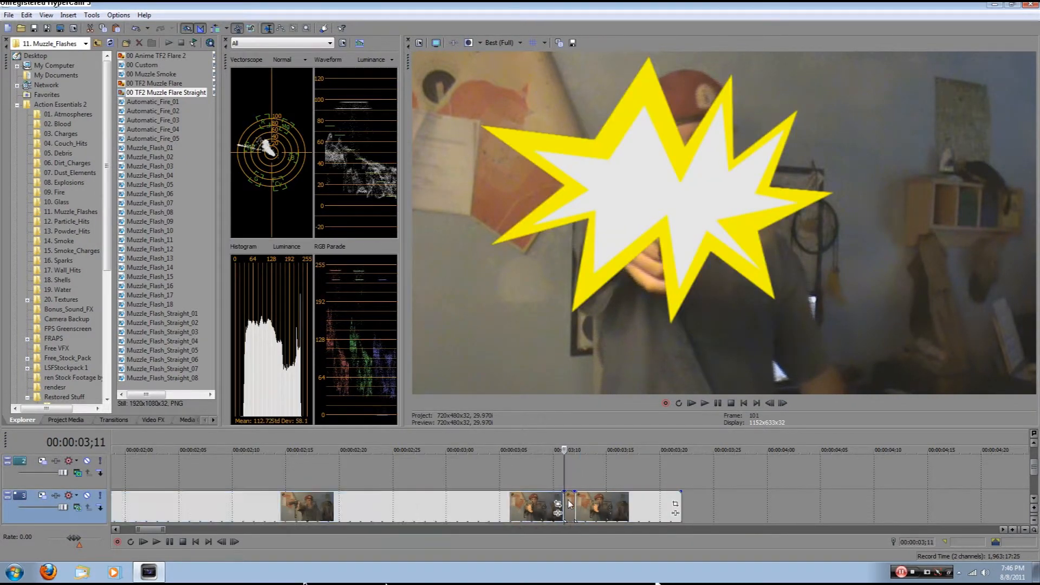
# Step: Copy the isolated footage frame from track 3 and paste it onto track 2 at 00:00:03;11
pyautogui.rightClick(566, 501)
pyautogui.click(607, 340)
pyautogui.rightClick(568, 471)
pyautogui.click(599, 357)
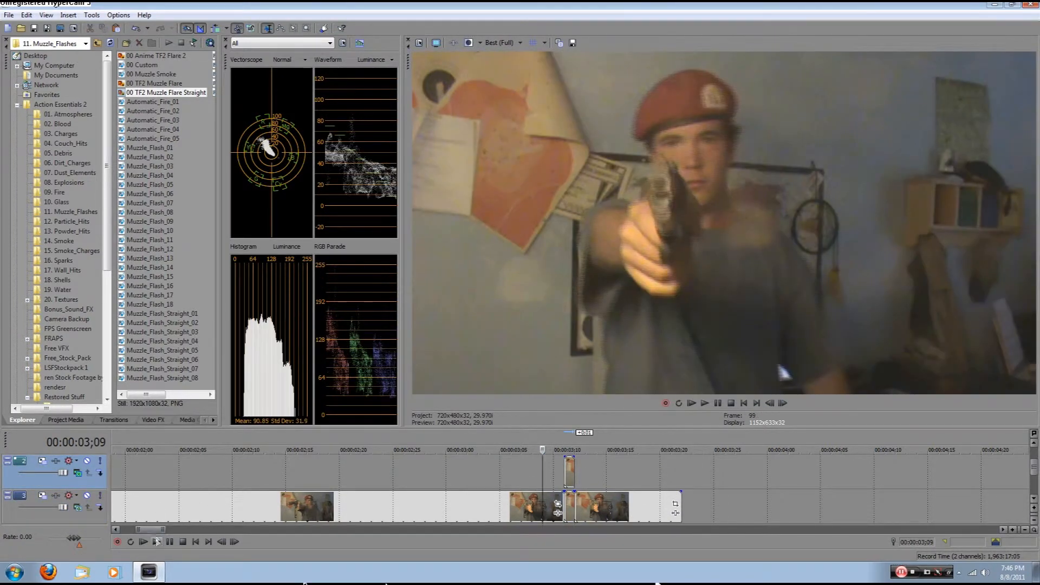
# Step: Extend the pasted frame on track 2 to two frames and play back the second shot
pyautogui.click(156, 542)
pyautogui.moveTo(574, 466); pyautogui.dragTo(585, 466)
pyautogui.click(531, 472)
pyautogui.press('space')
pyautogui.click(172, 543)
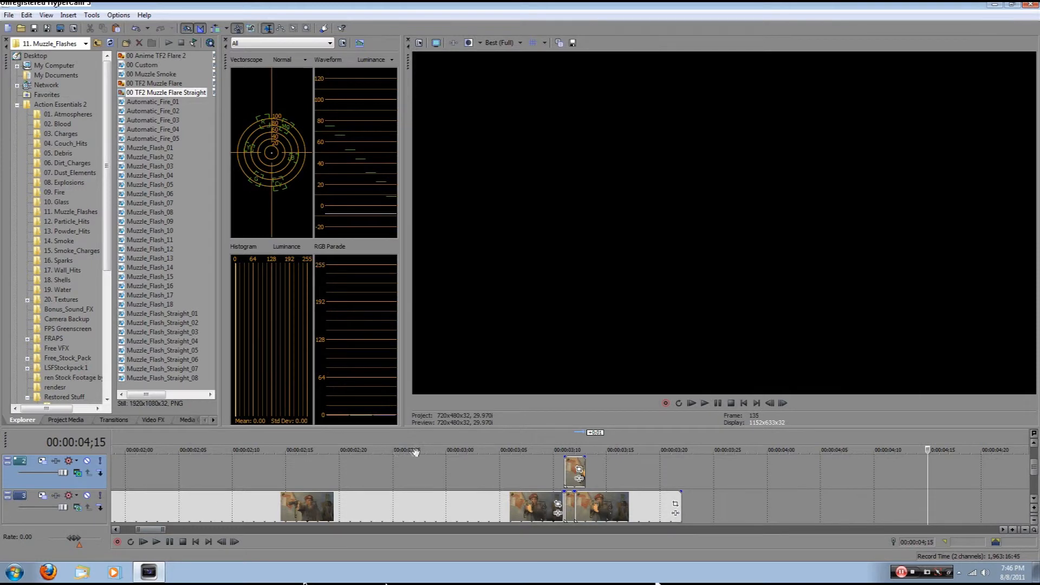
# Step: Review both muzzle flashes at 00:00:01;22 and 00:00:03;11, and play back the second shot
pyautogui.scroll(-3, 380, 477)
pyautogui.click(142, 479)
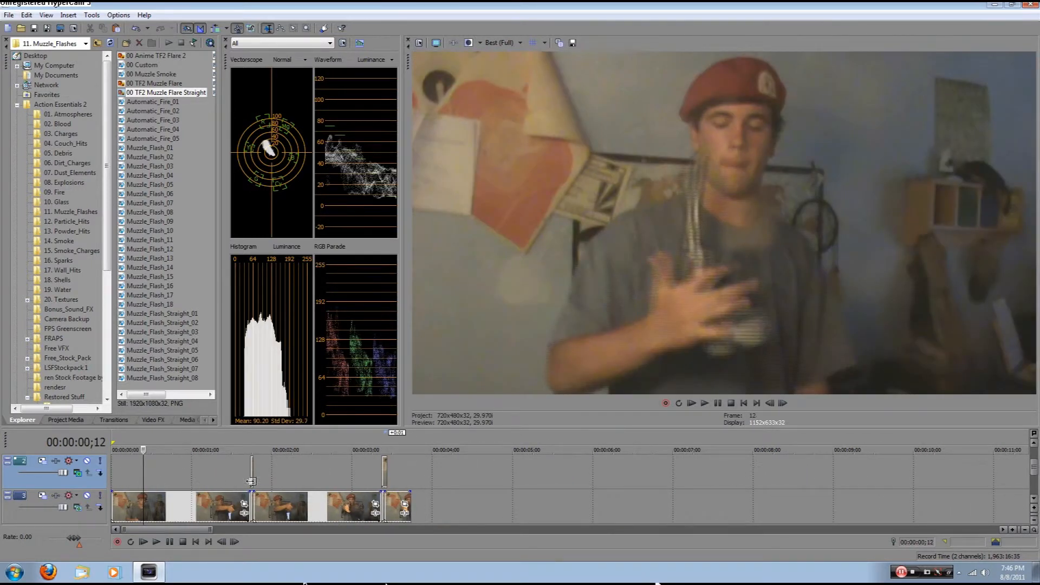
pyautogui.click(250, 470)
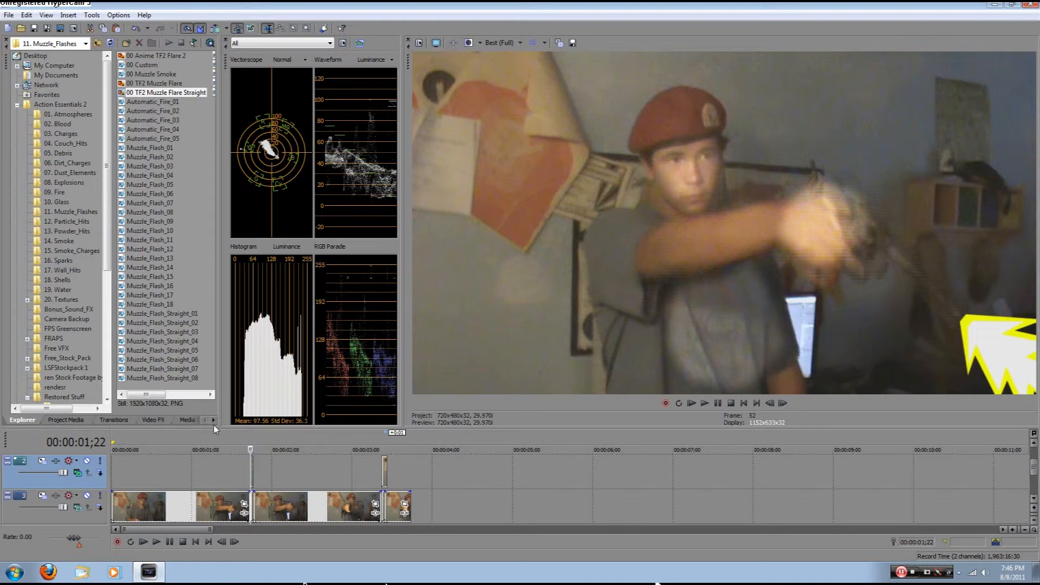
pyautogui.click(383, 468)
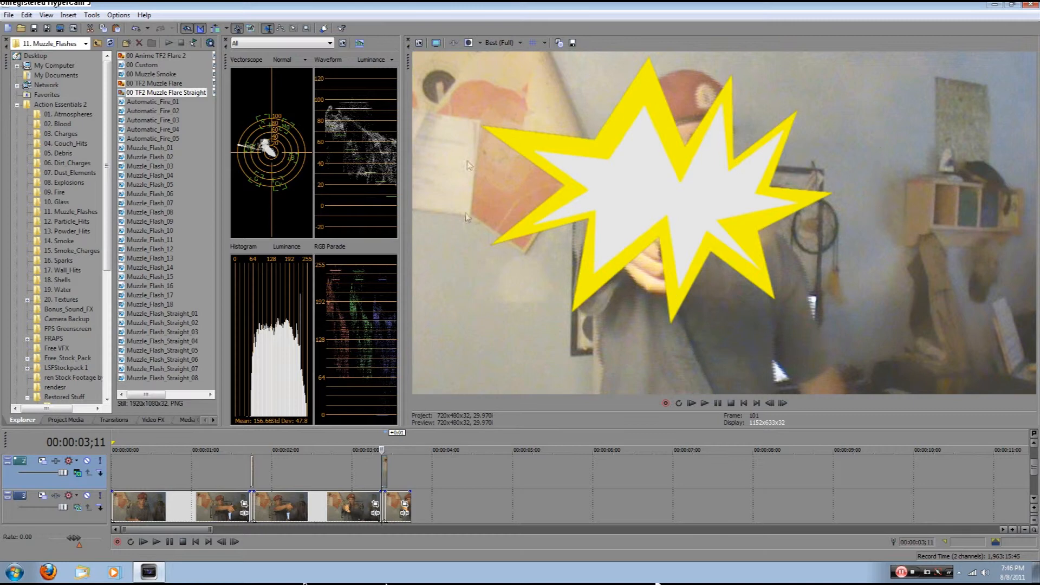
pyautogui.click(366, 471)
pyautogui.click(156, 542)
pyautogui.click(183, 542)
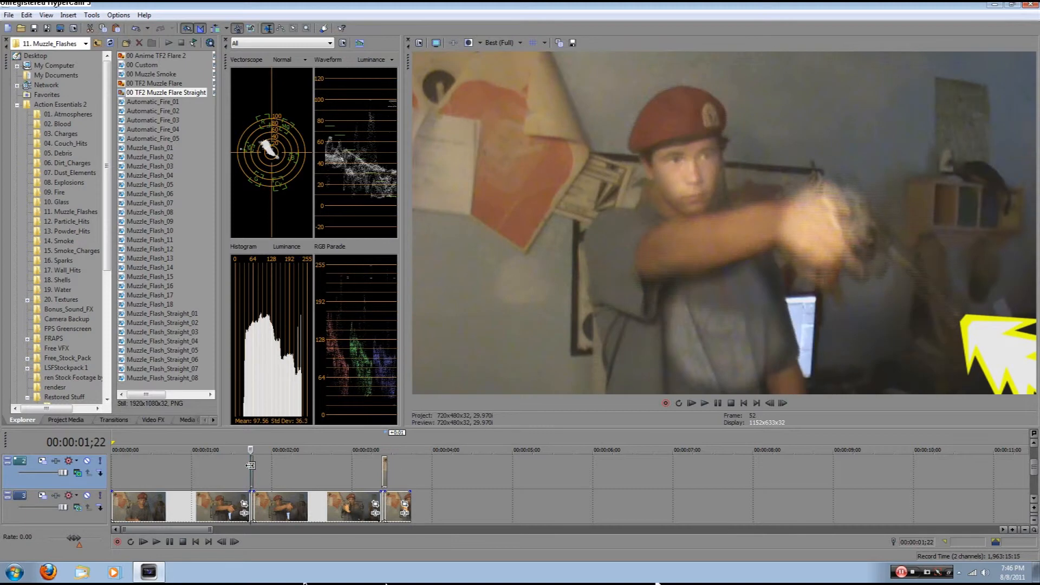
# Step: Try a 35mm Lens Flare effect on track 2's event at 00:00:01;22, with the light position at X 1.000, Y 0.737
pyautogui.click(184, 420)
pyautogui.click(14, 421)
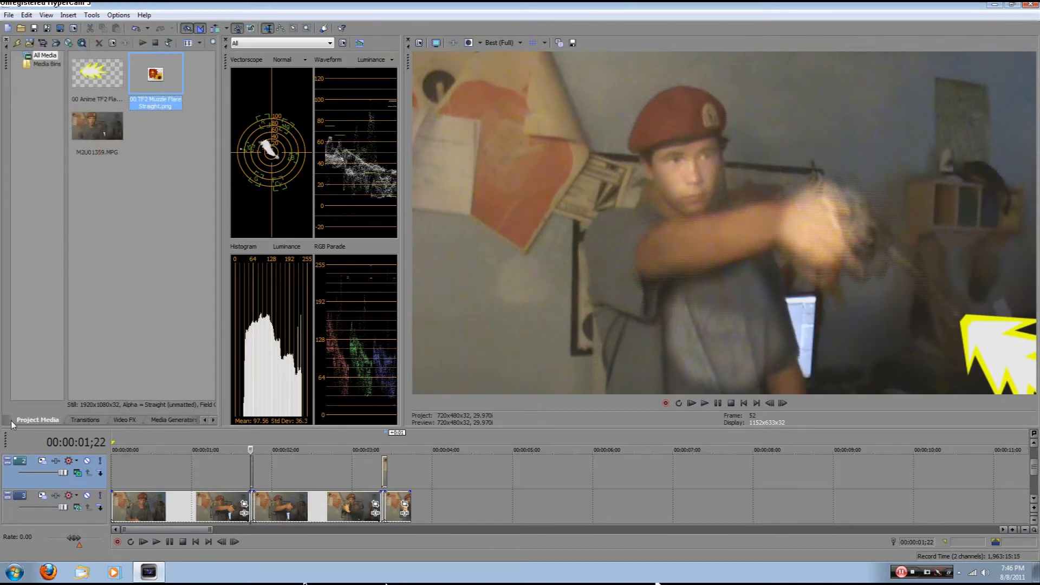
pyautogui.click(117, 420)
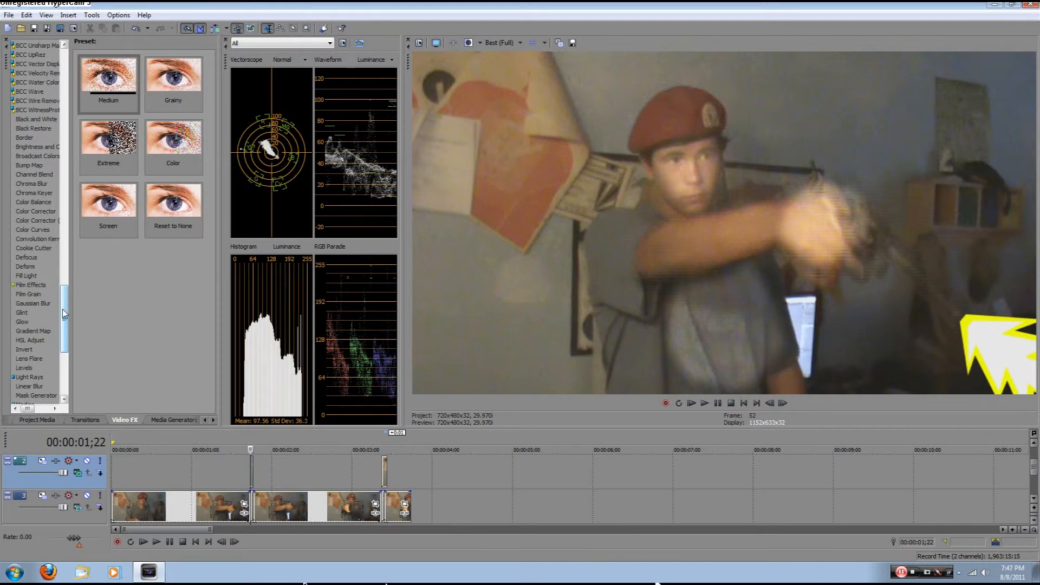
pyautogui.scroll(-3, 63, 309)
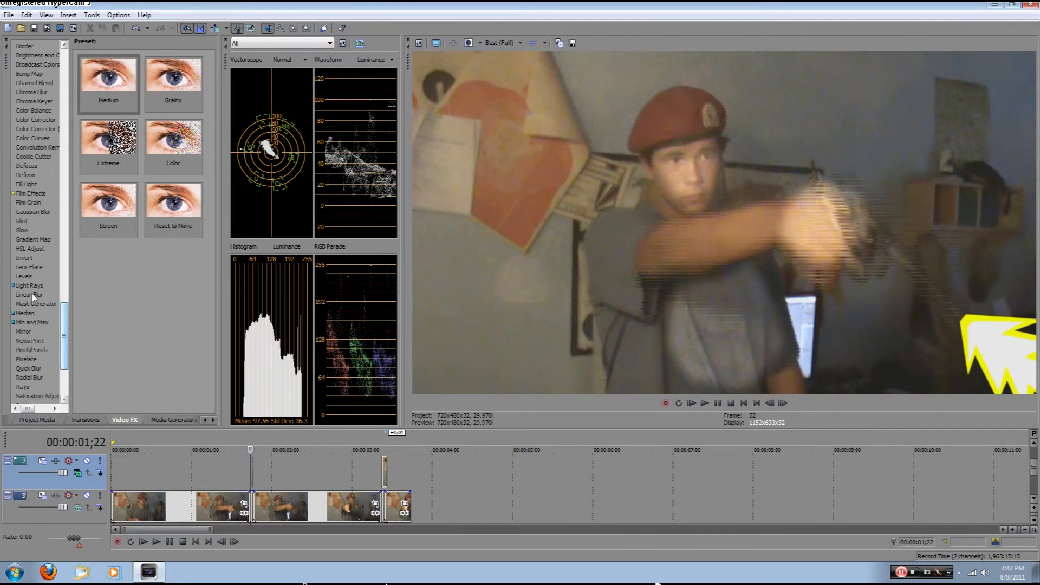
pyautogui.moveTo(28, 267); pyautogui.dragTo(253, 471)
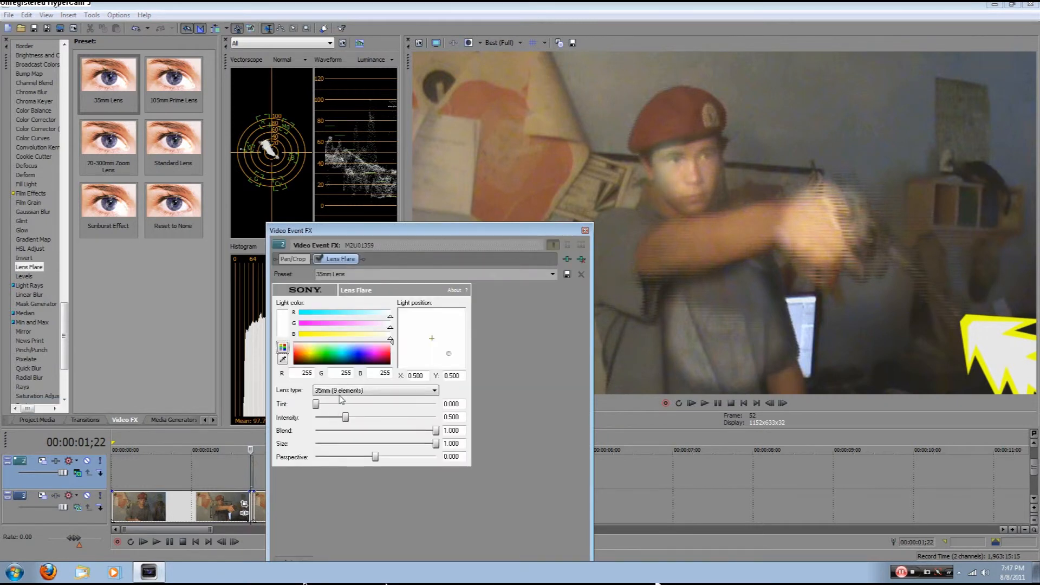
pyautogui.moveTo(449, 353)
pyautogui.mouseDown()
pyautogui.moveTo(433, 333)
pyautogui.moveTo(496, 363)
pyautogui.mouseUp()
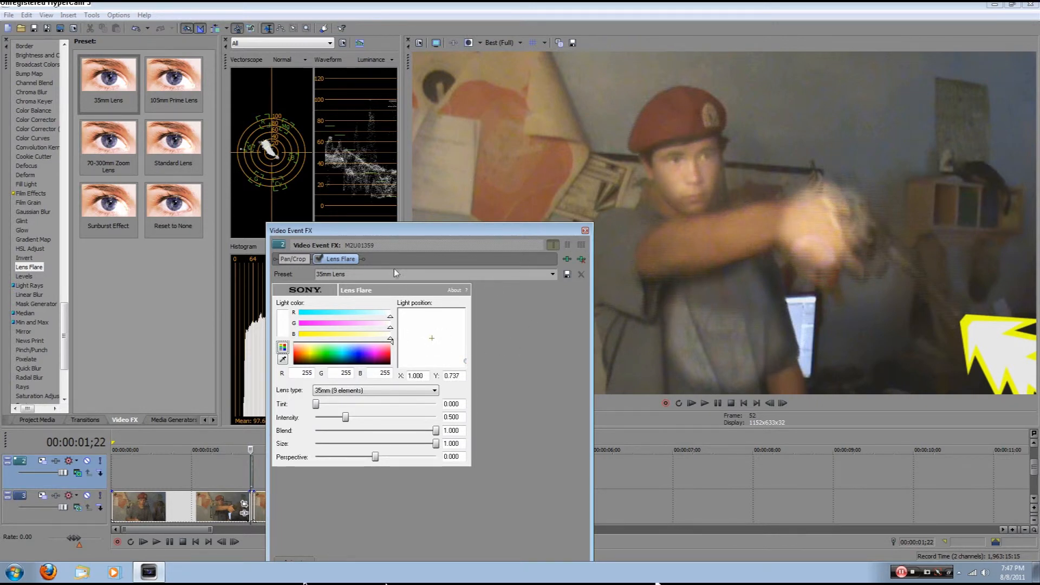
pyautogui.click(585, 230)
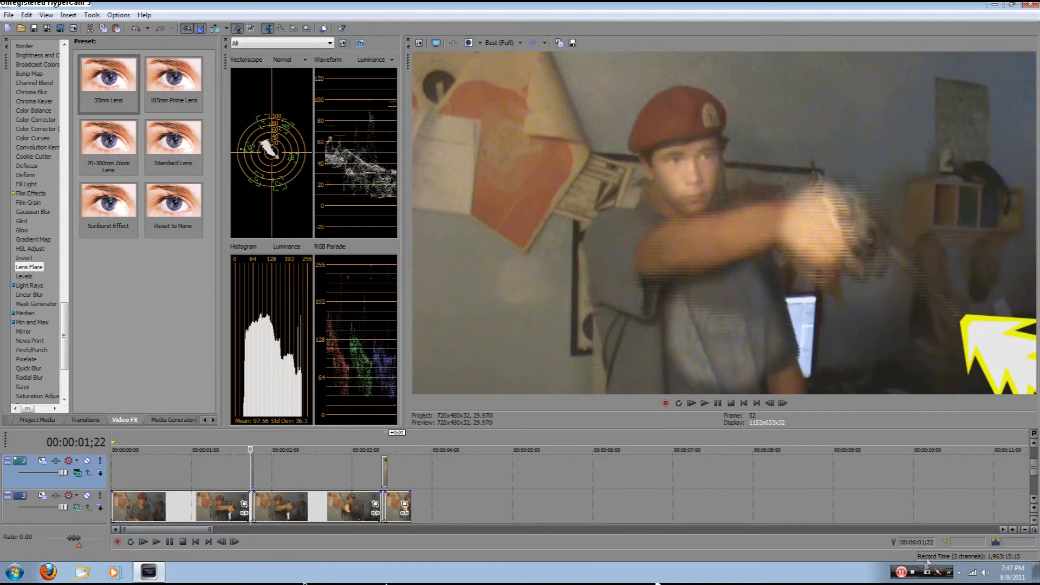